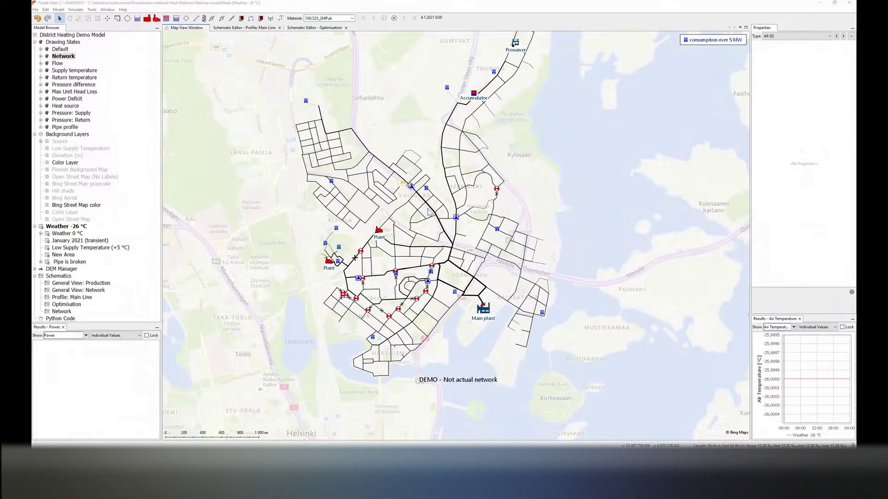
# - Bring the Accumulator into view and select the pipes east of Main plant
pyautogui.scroll(-3, 428, 212)
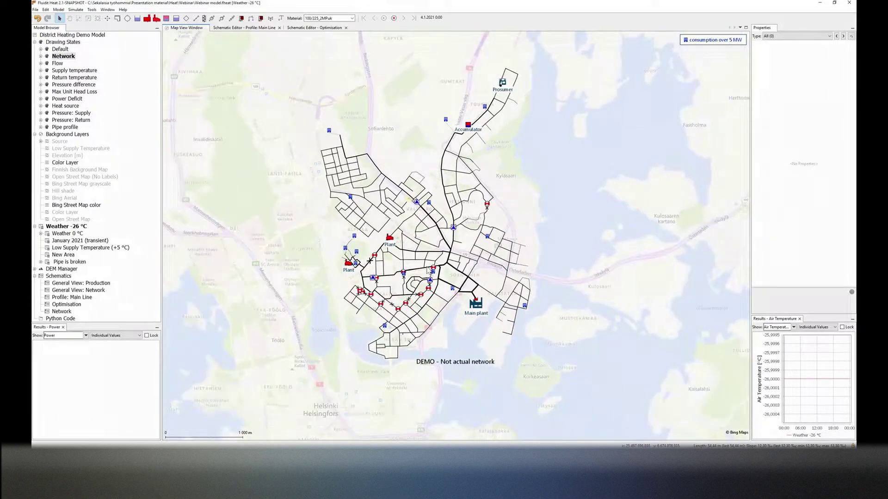
pyautogui.scroll(-2, 430, 272)
pyautogui.scroll(2, 431, 265)
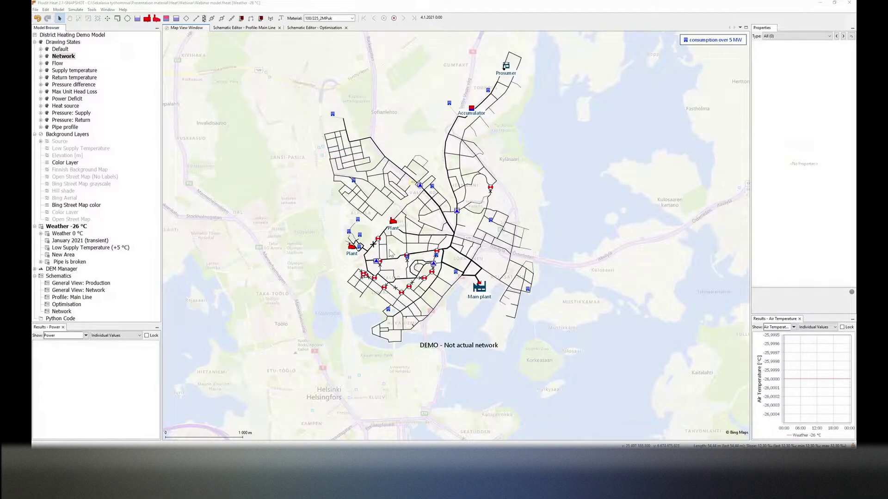
pyautogui.scroll(2, 457, 280)
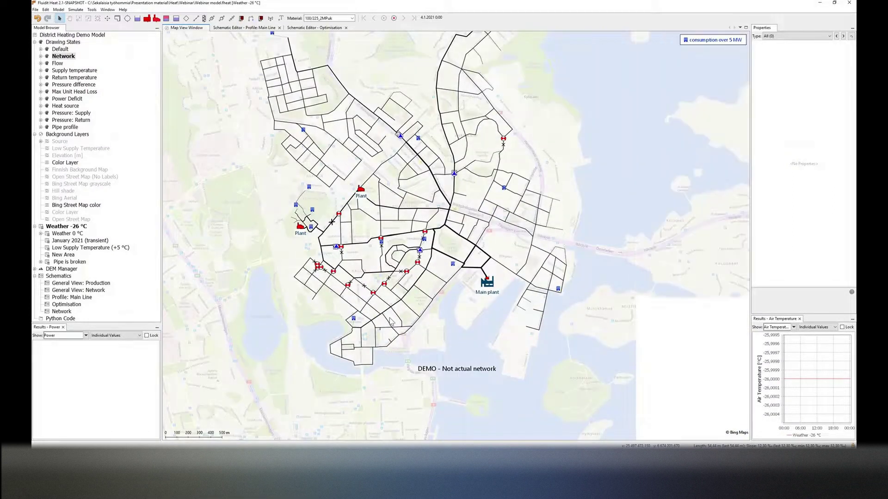
pyautogui.moveTo(391, 321)
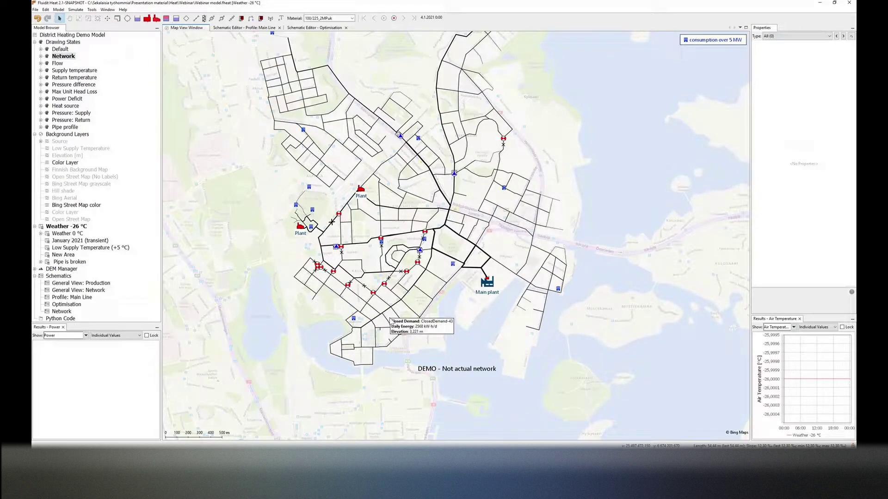
pyautogui.moveTo(495, 235); pyautogui.dragTo(495, 246)
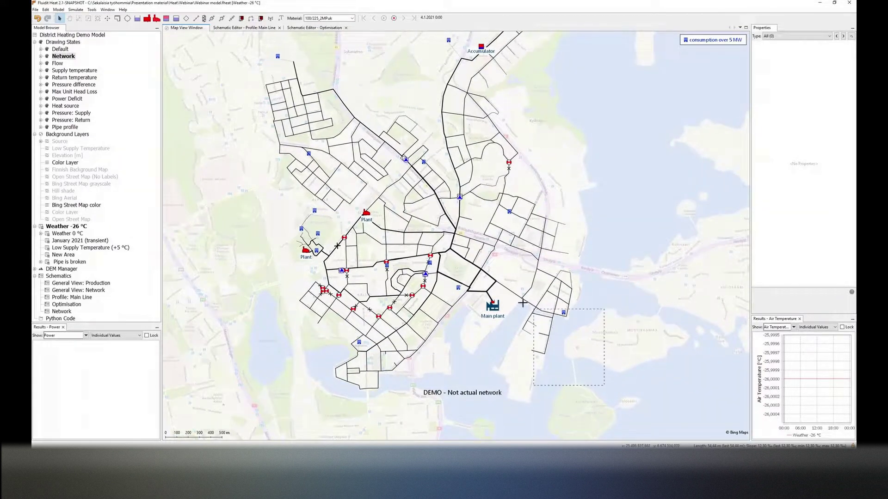
pyautogui.click(497, 272)
pyautogui.click(527, 310)
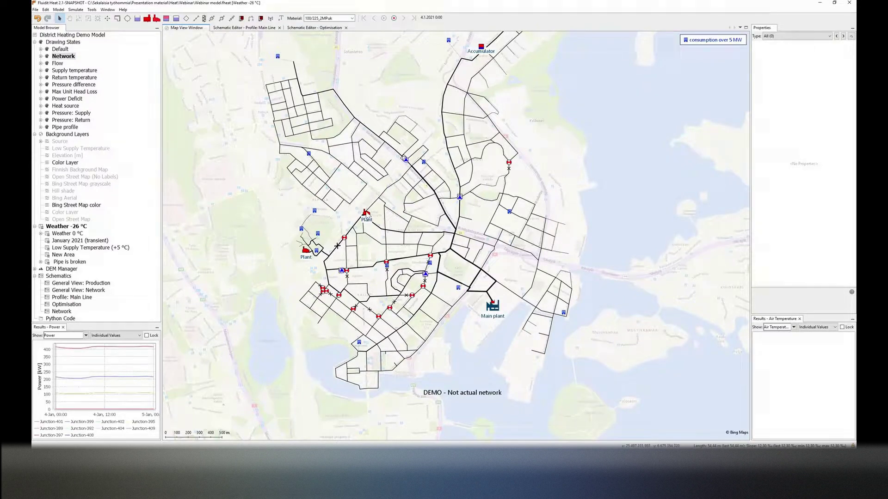
# - Chart the western Linnanmaki_Plant's power (about -7,550 to -7,700 kW), then clear the selection
pyautogui.click(366, 214)
pyautogui.click(306, 250)
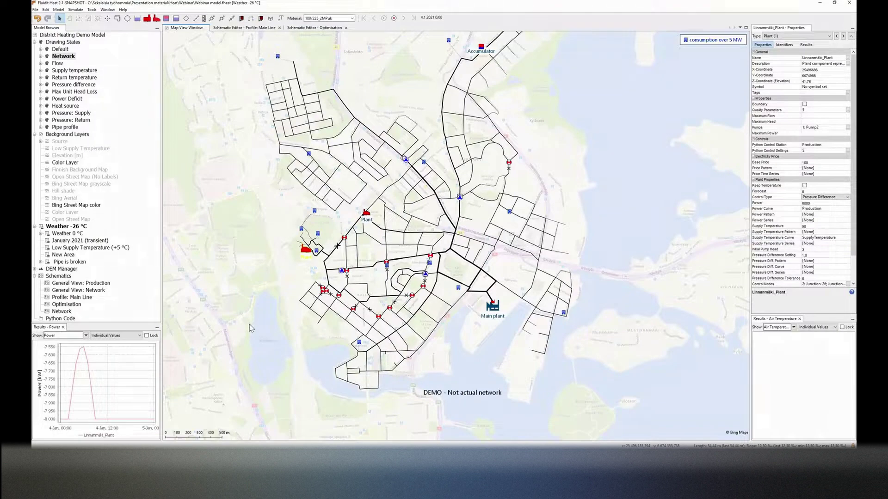
pyautogui.click(262, 288)
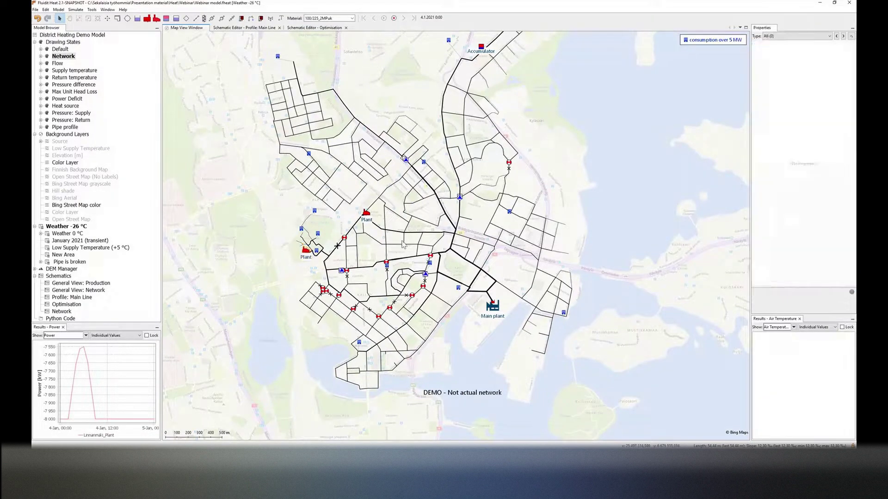
pyautogui.scroll(4, 402, 243)
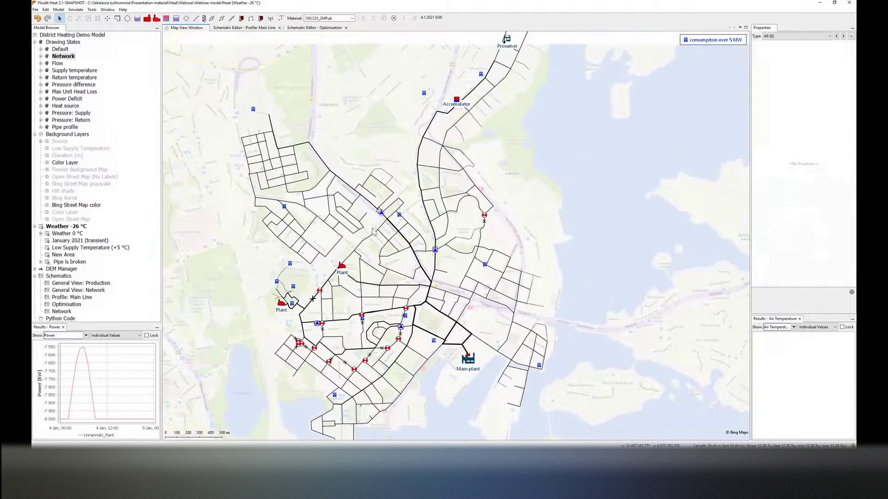
pyautogui.scroll(4, 455, 169)
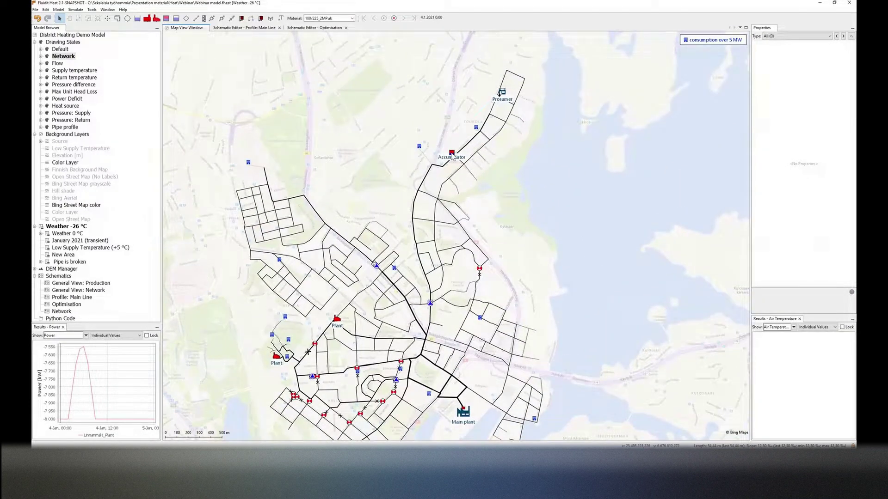
pyautogui.moveTo(453, 158)
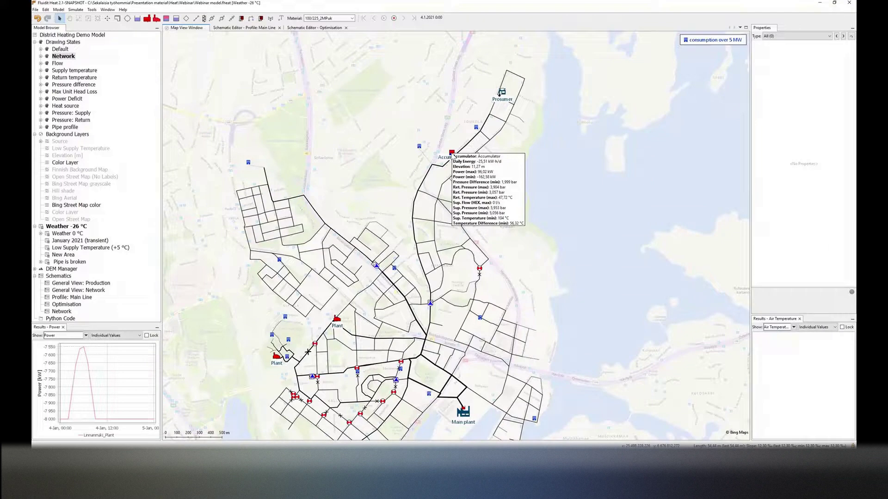
pyautogui.moveTo(505, 95)
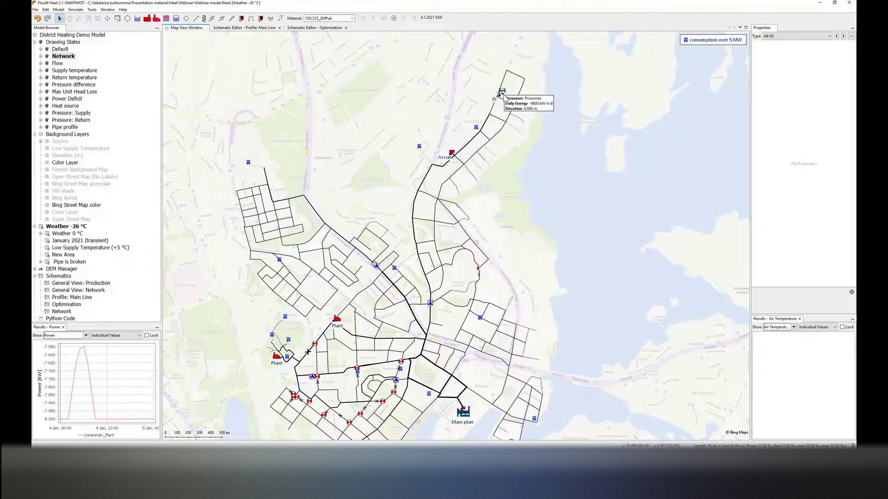
pyautogui.moveTo(495, 193); pyautogui.dragTo(512, 141)
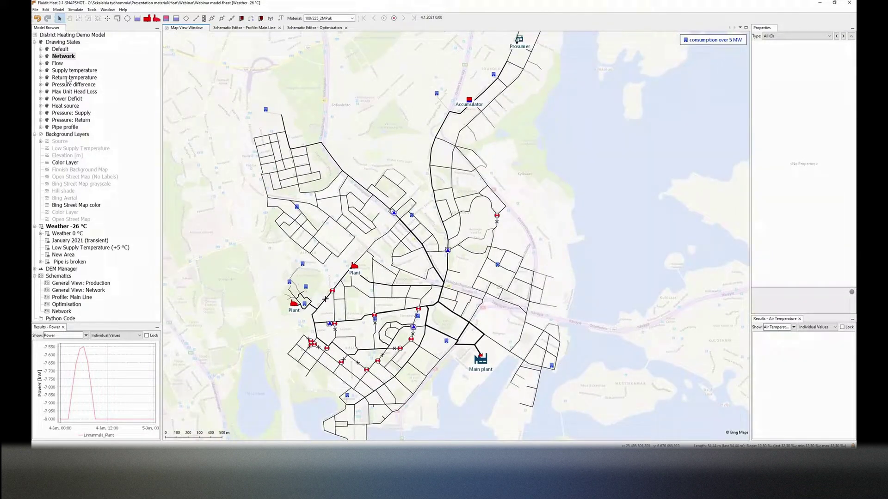
pyautogui.moveTo(597, 101); pyautogui.dragTo(592, 126)
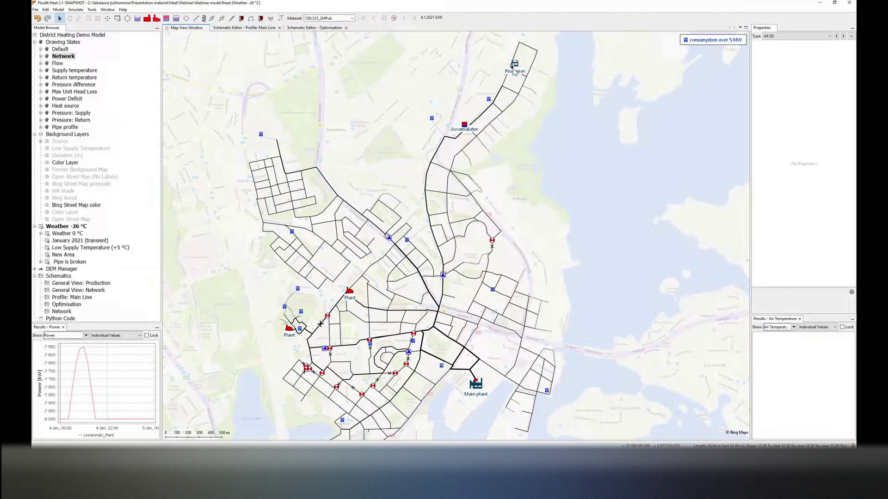
pyautogui.moveTo(513, 68)
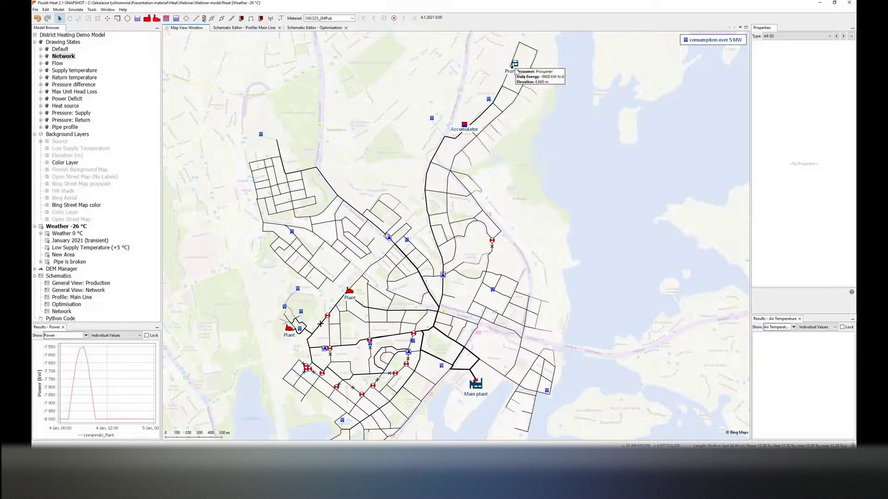
# - Show Prosumer Junction-562's power chart (1,200 kW to about -1,150 kW at 08:00), resizing the panels
pyautogui.click(514, 65)
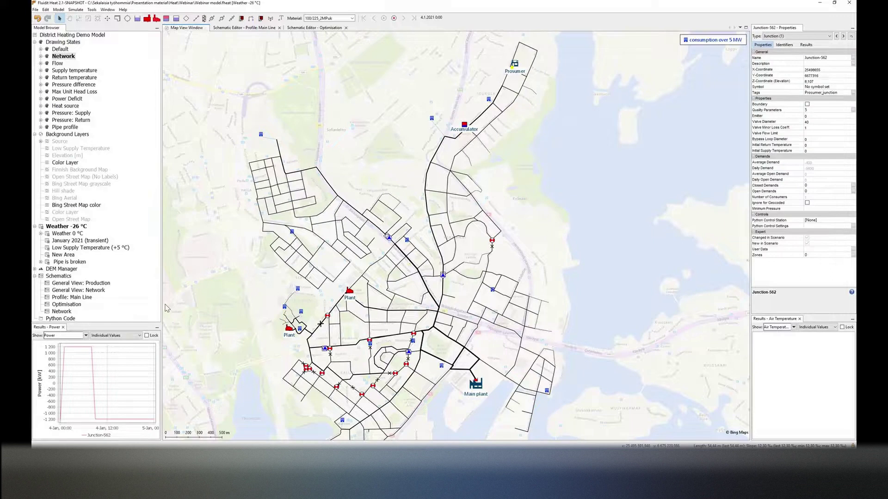
pyautogui.moveTo(165, 305); pyautogui.dragTo(220, 302)
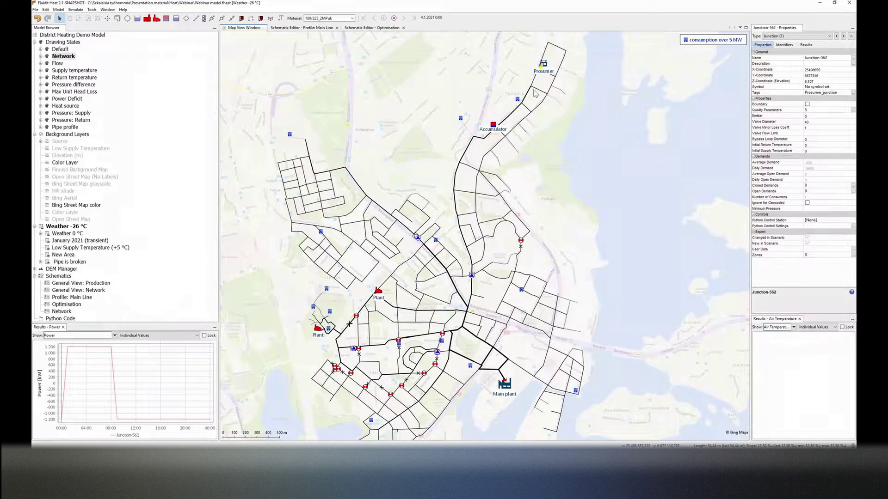
pyautogui.moveTo(163, 325); pyautogui.dragTo(165, 188)
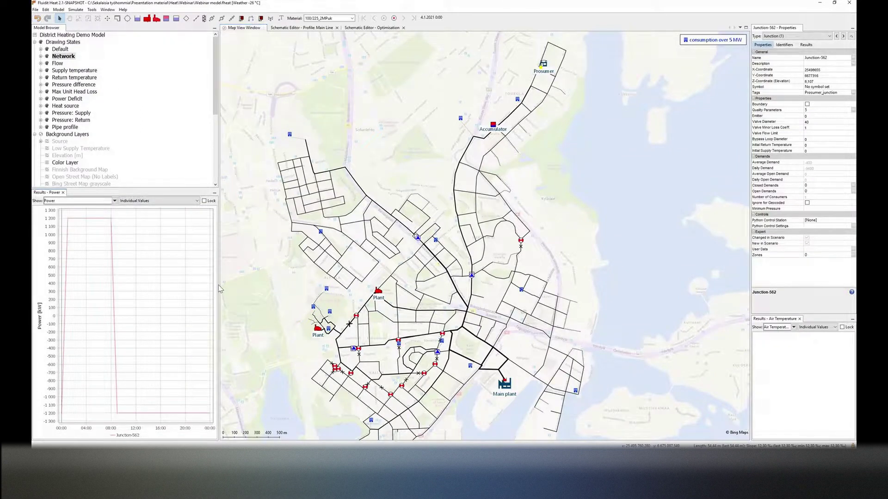
pyautogui.moveTo(218, 287); pyautogui.dragTo(224, 288)
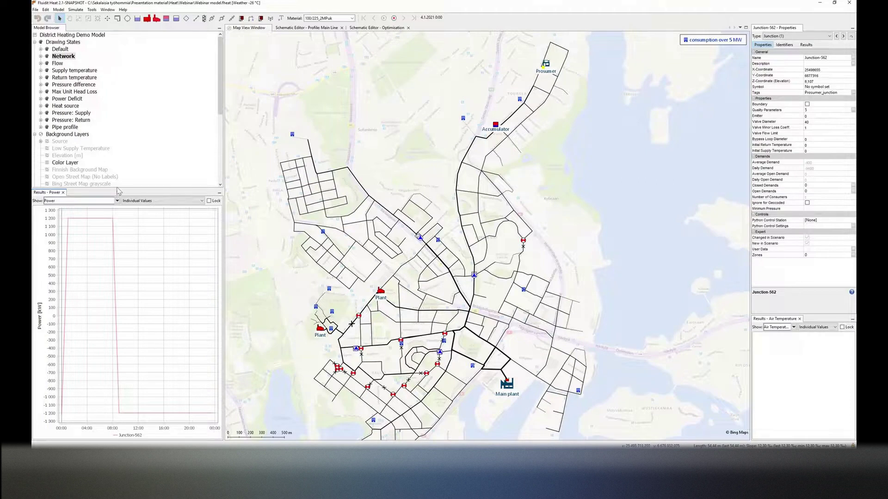
pyautogui.moveTo(118, 189); pyautogui.dragTo(118, 308)
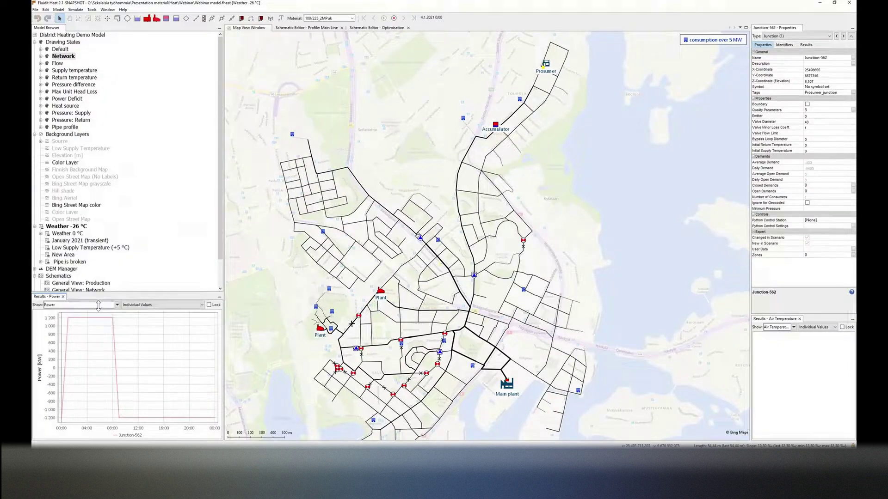
# - Colour the centred network by Pressure difference, then list the Weather -26 °C scenario's properties
pyautogui.doubleClick(73, 85)
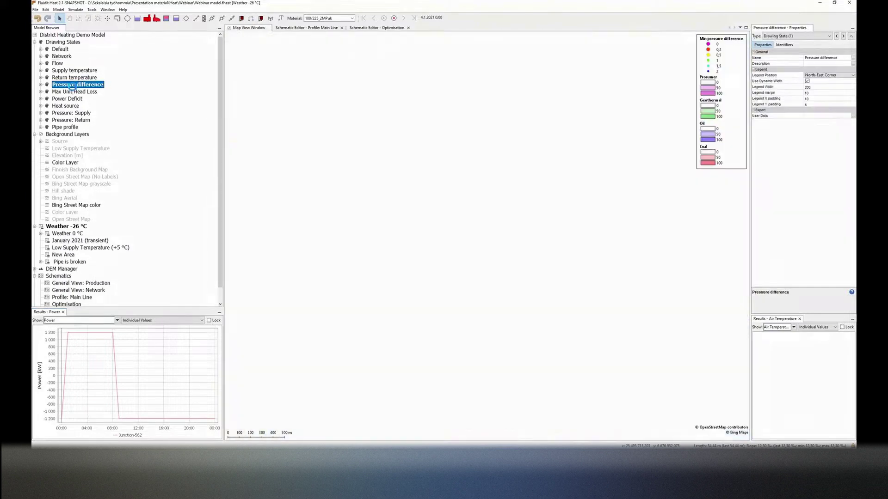
pyautogui.scroll(-2, 561, 197)
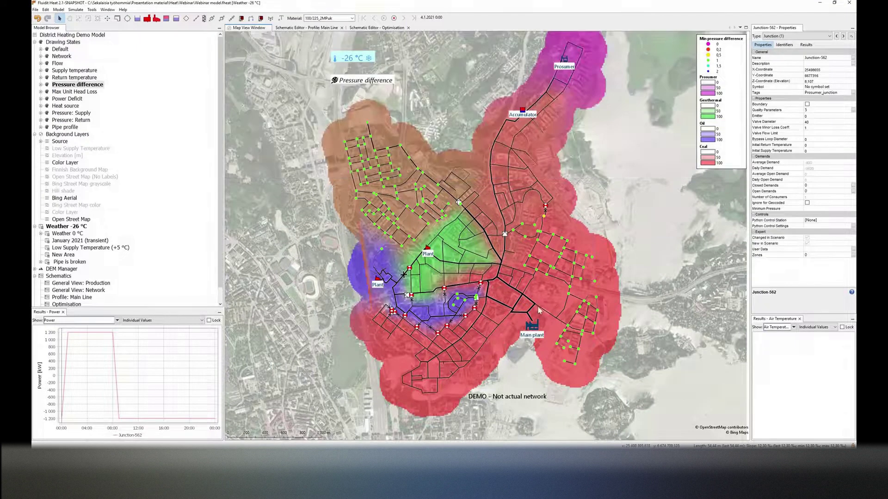
pyautogui.moveTo(540, 310)
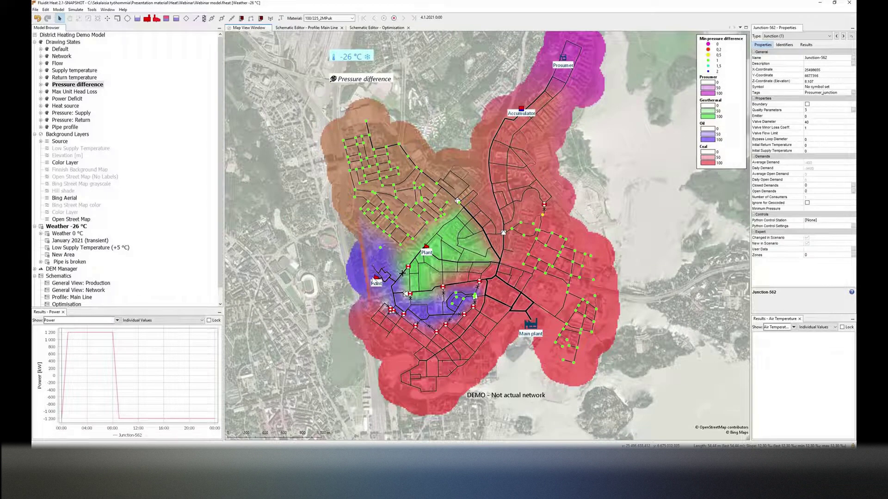
pyautogui.moveTo(373, 280); pyautogui.dragTo(370, 294)
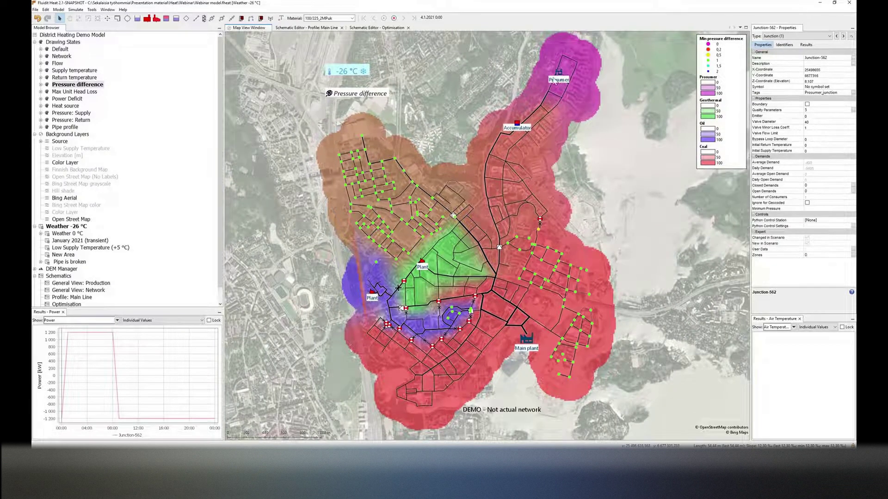
pyautogui.moveTo(555, 80)
pyautogui.moveTo(575, 304)
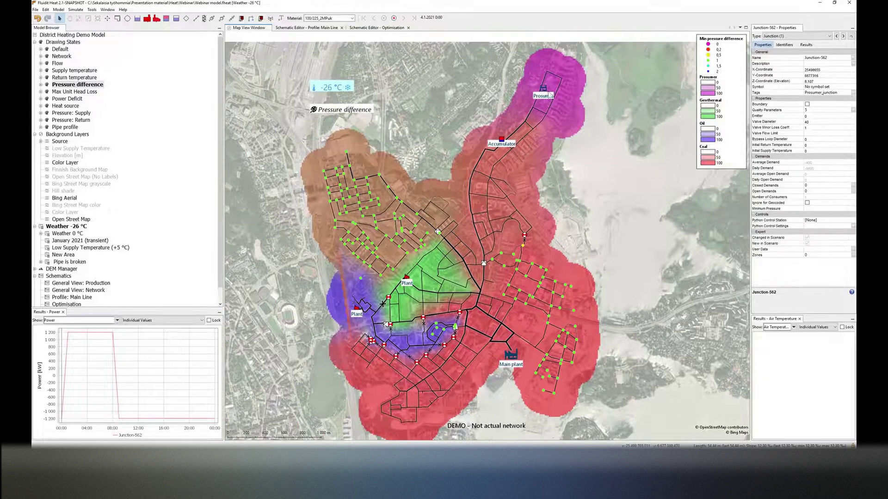
pyautogui.moveTo(562, 75); pyautogui.dragTo(547, 91)
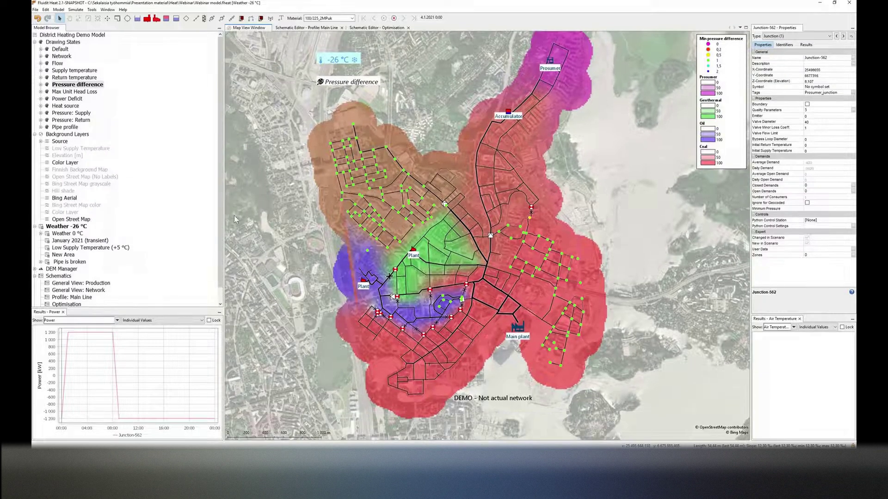
pyautogui.click(72, 227)
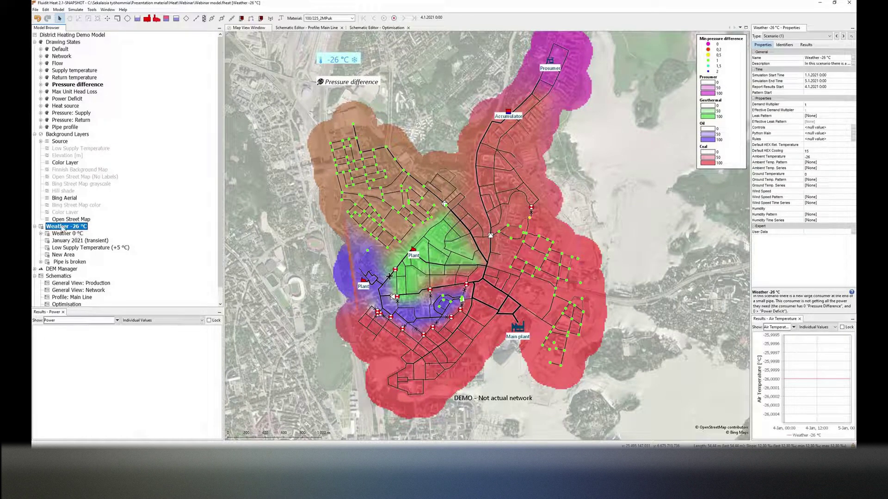
# - Show the Weather 0 °C scenario's properties with its flat 0 °C air-temperature chart
pyautogui.moveTo(63, 228)
pyautogui.press('Down')
pyautogui.press('Up')
pyautogui.moveTo(810, 317); pyautogui.dragTo(810, 320)
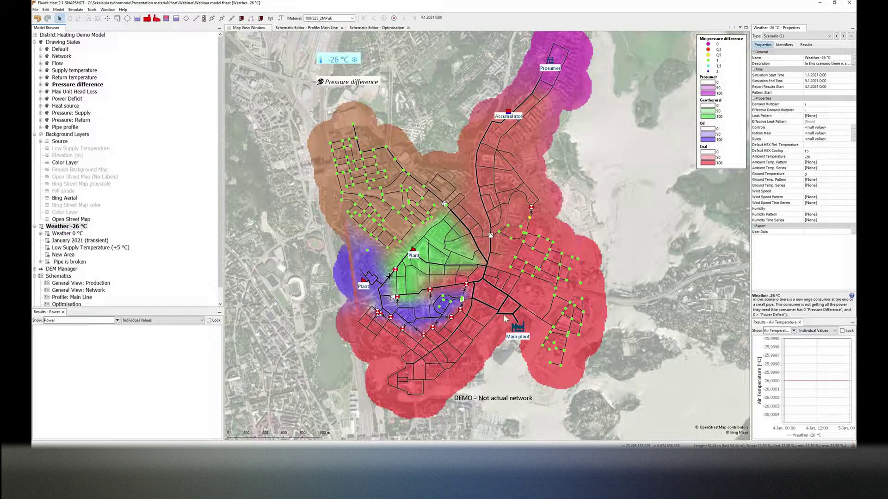
pyautogui.moveTo(505, 318)
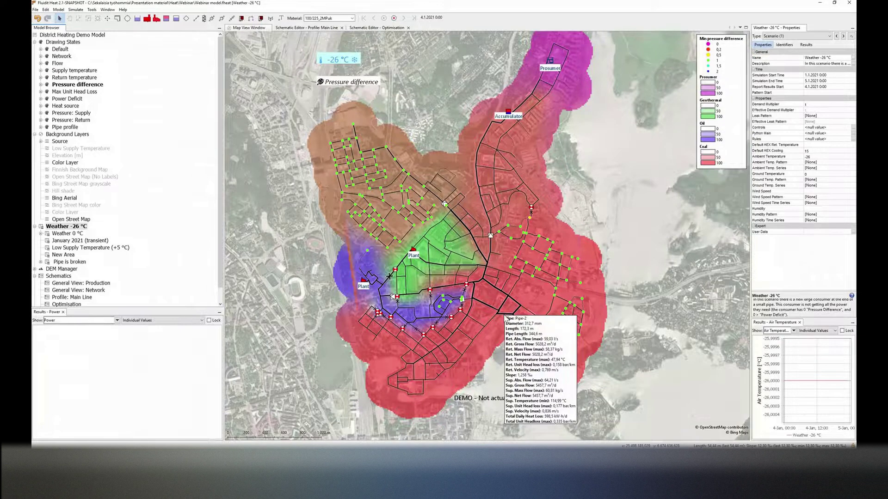
pyautogui.click(61, 235)
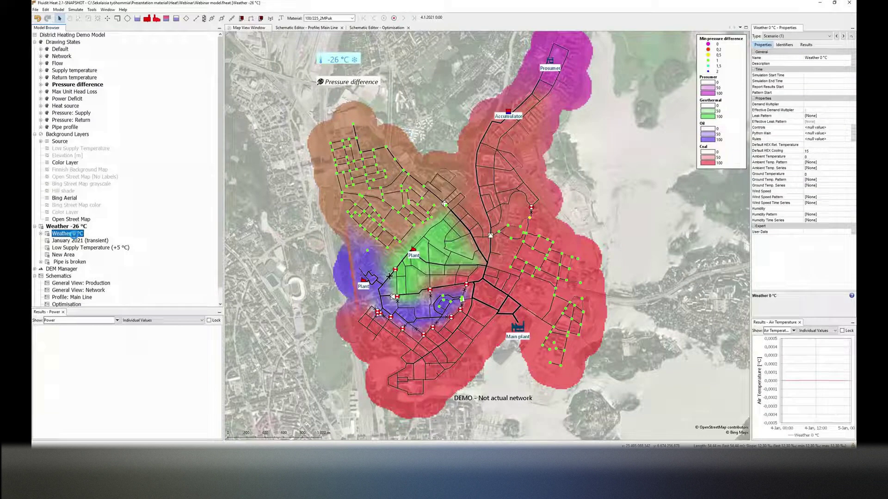
# - Activate Weather 0 °C so the coal supply area covers nearly the whole network
pyautogui.doubleClick(73, 234)
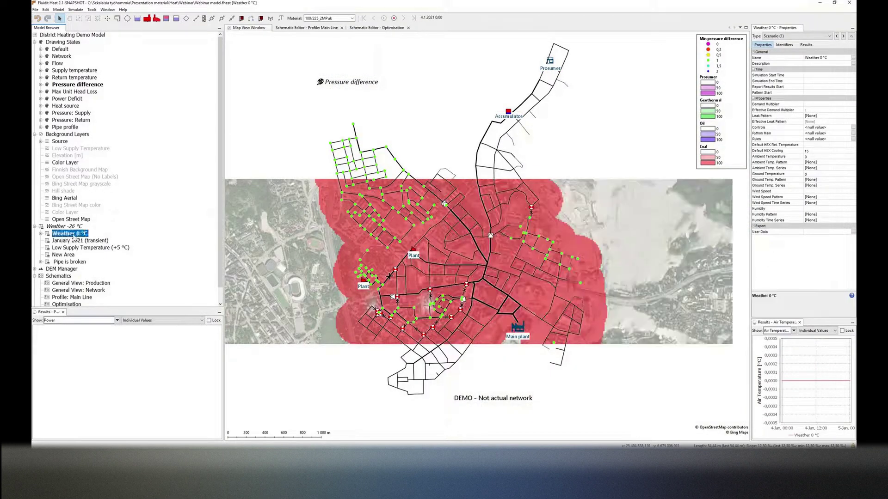
pyautogui.moveTo(519, 290); pyautogui.dragTo(519, 270)
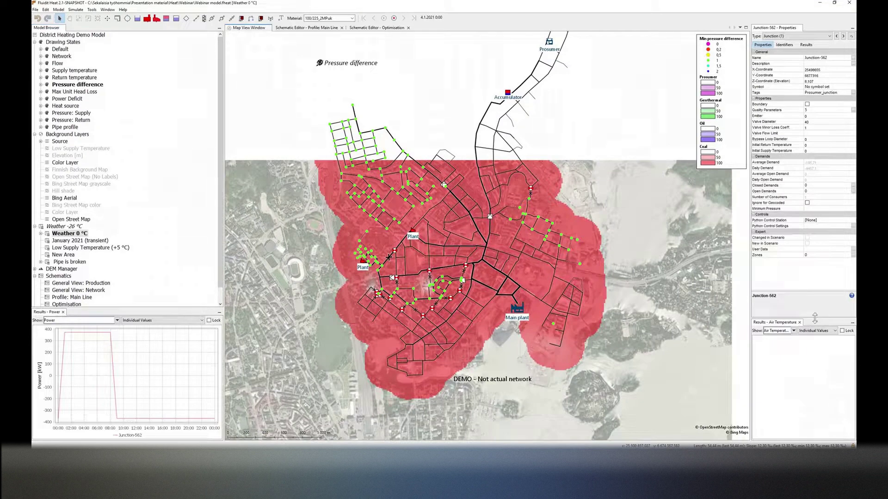
pyautogui.click(73, 235)
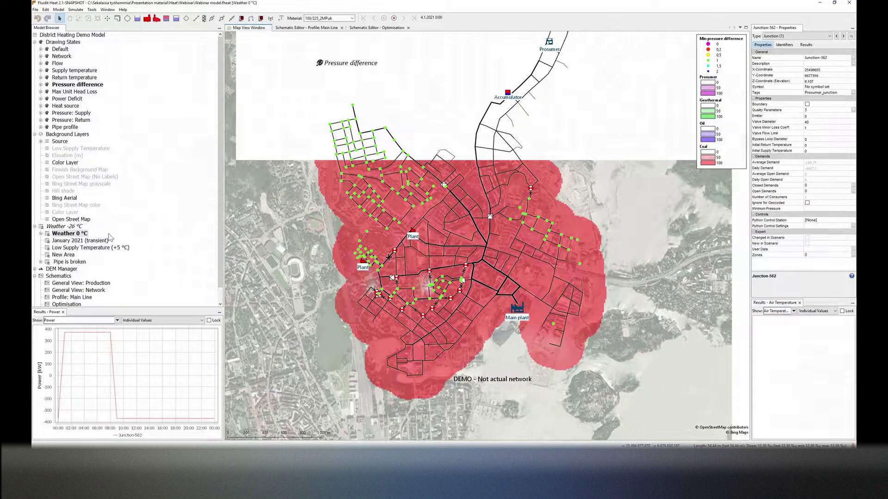
# - Activate January 2021 (transient) and review its air temperature swinging between -1 and -21 °C
pyautogui.click(73, 241)
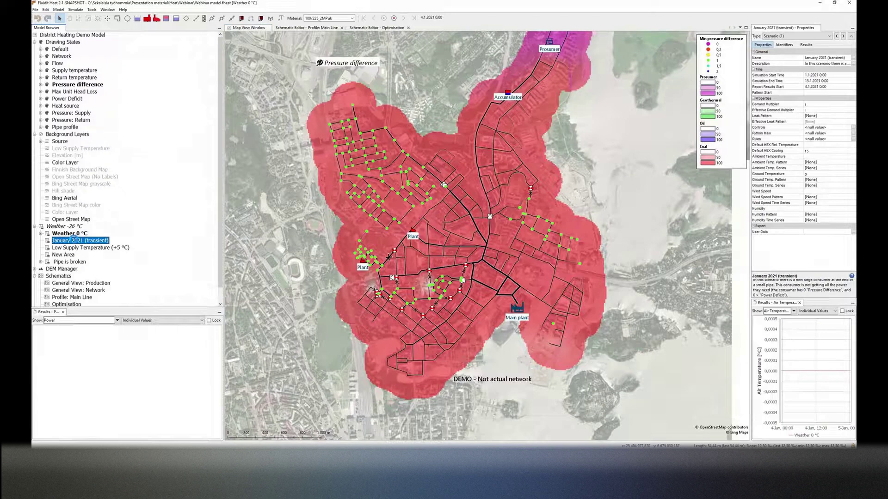
pyautogui.doubleClick(74, 241)
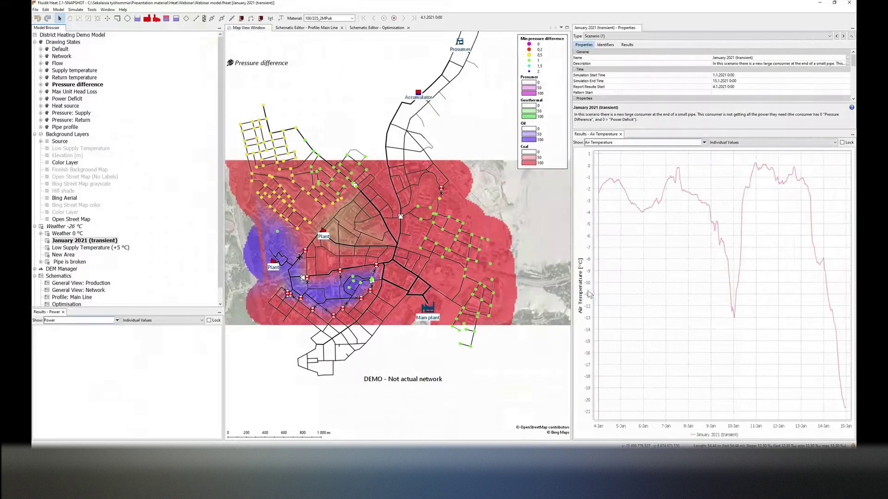
pyautogui.moveTo(750, 292); pyautogui.dragTo(573, 292)
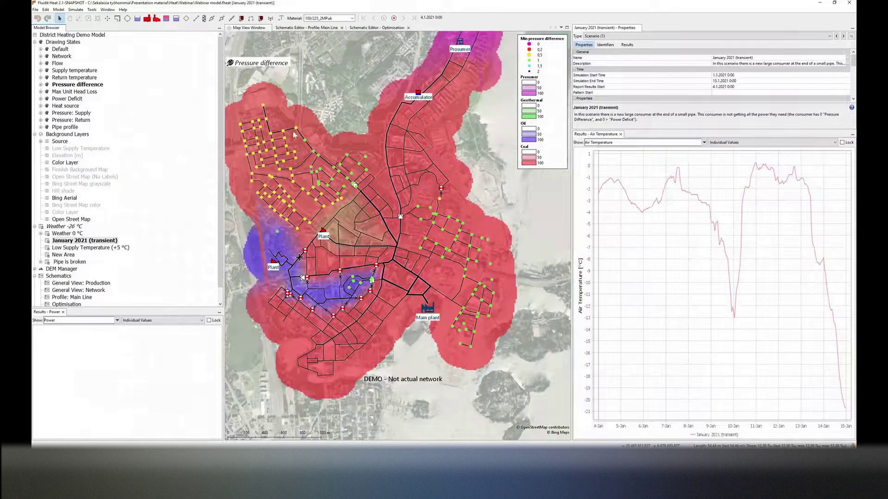
pyautogui.click(61, 10)
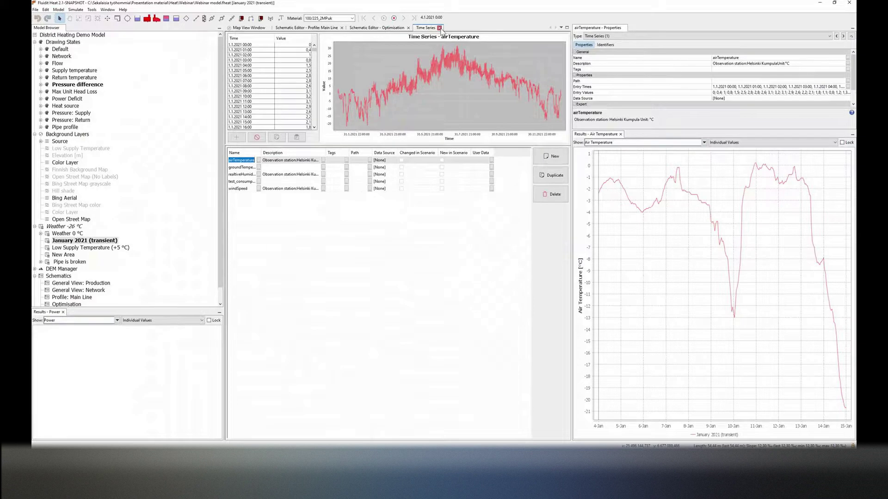
pyautogui.click(440, 28)
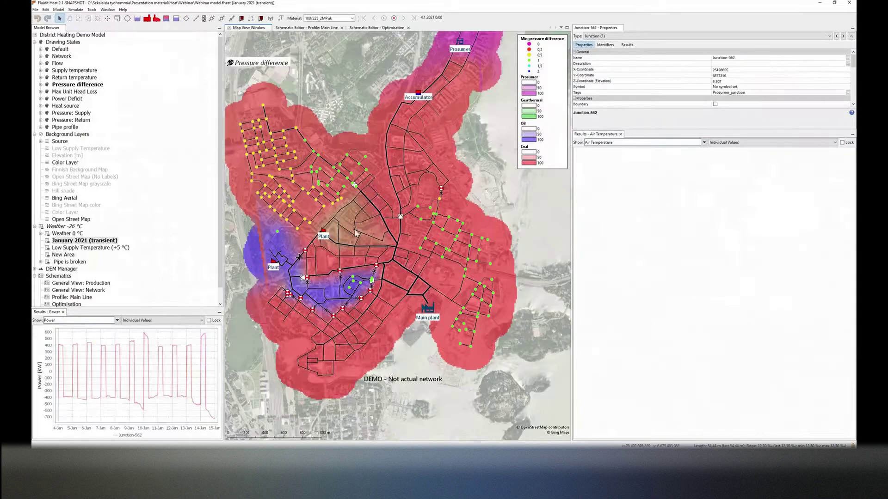
pyautogui.click(74, 243)
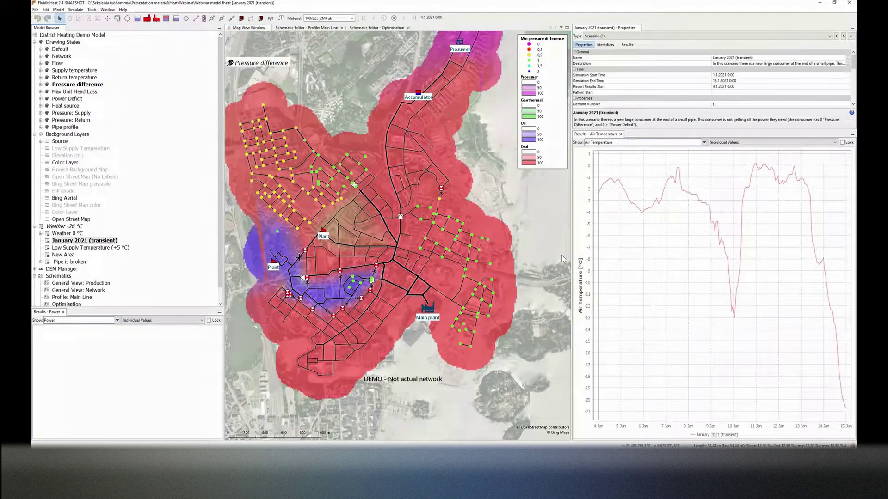
# - Widen the map and chart Linnanmaki_Plant's 4–14 January power, roughly -3,900 to -7,300 kW
pyautogui.moveTo(572, 260); pyautogui.dragTo(750, 260)
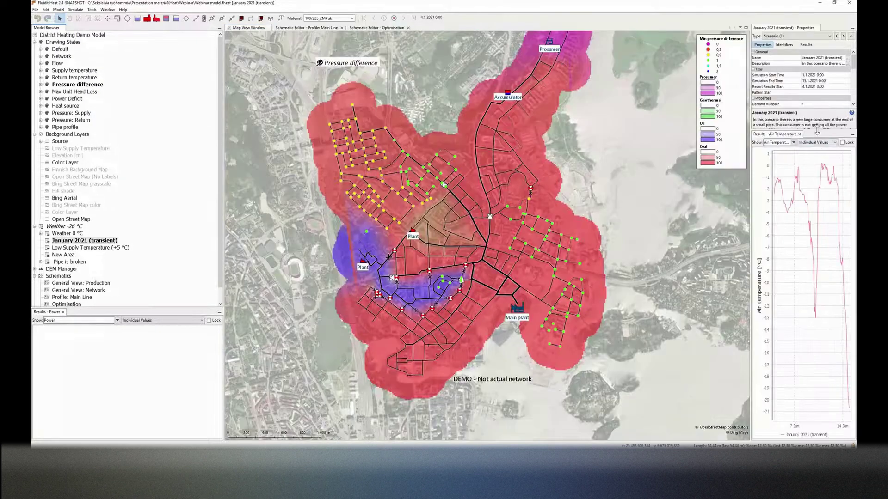
pyautogui.moveTo(512, 316); pyautogui.dragTo(499, 287)
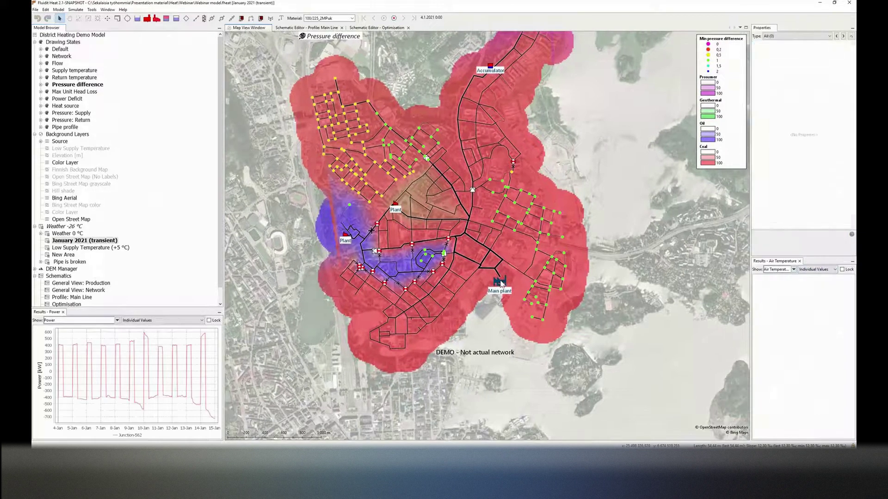
pyautogui.click(501, 283)
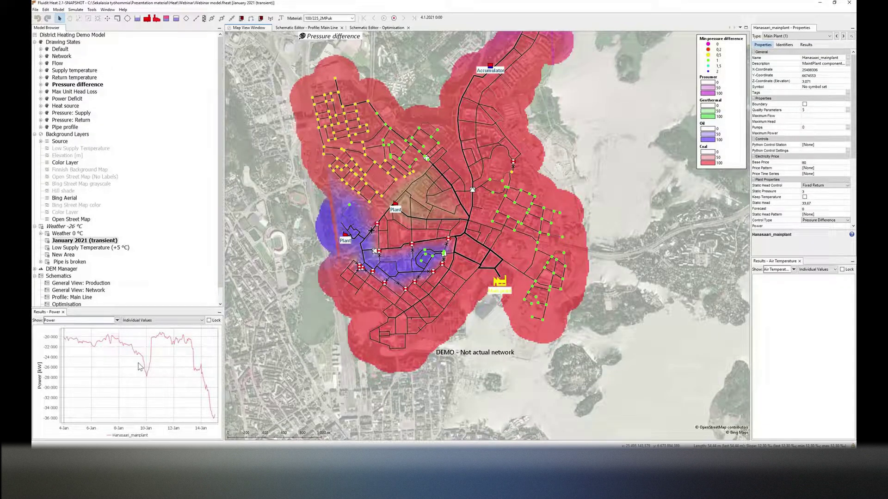
pyautogui.click(344, 238)
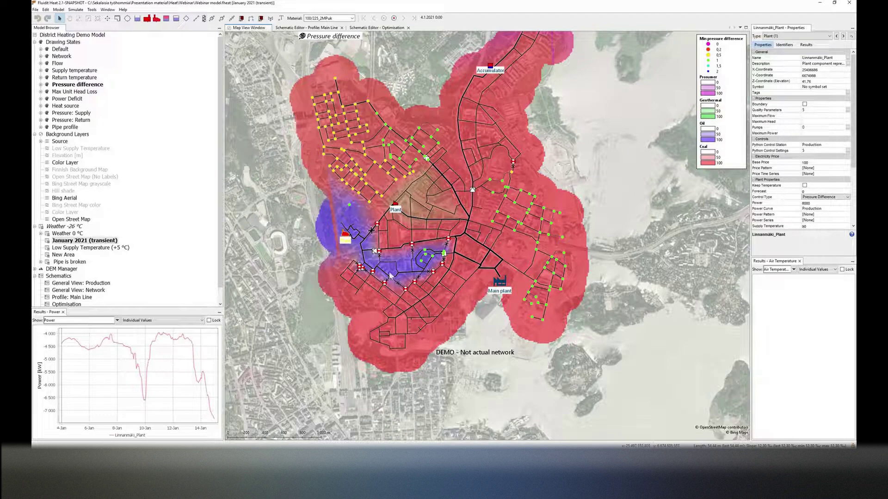
pyautogui.scroll(-1, 110, 250)
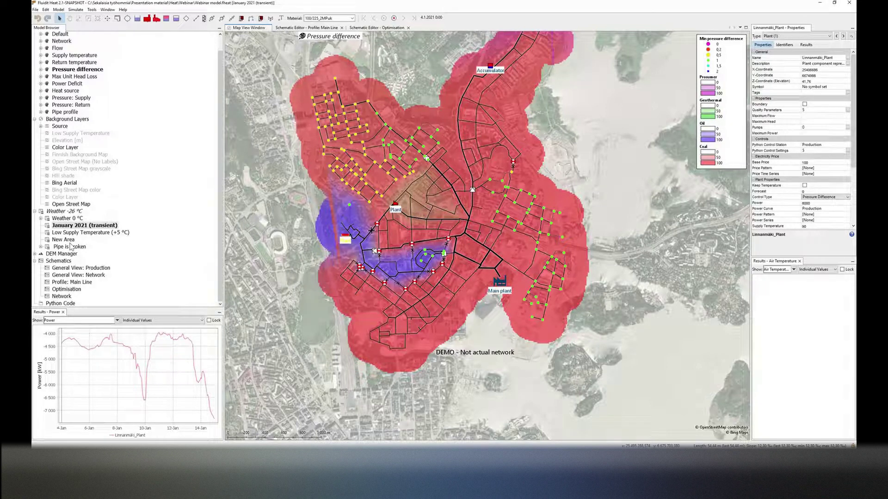
# - Open the Optimisation schematic and inspect its Heat Balance chart (27,70 MW) and Mainplant efficiency figure
pyautogui.doubleClick(66, 290)
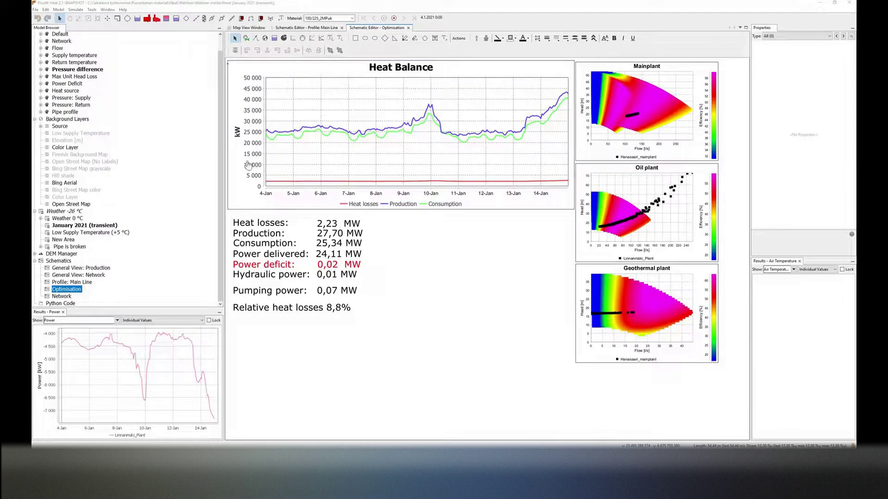
pyautogui.click(274, 136)
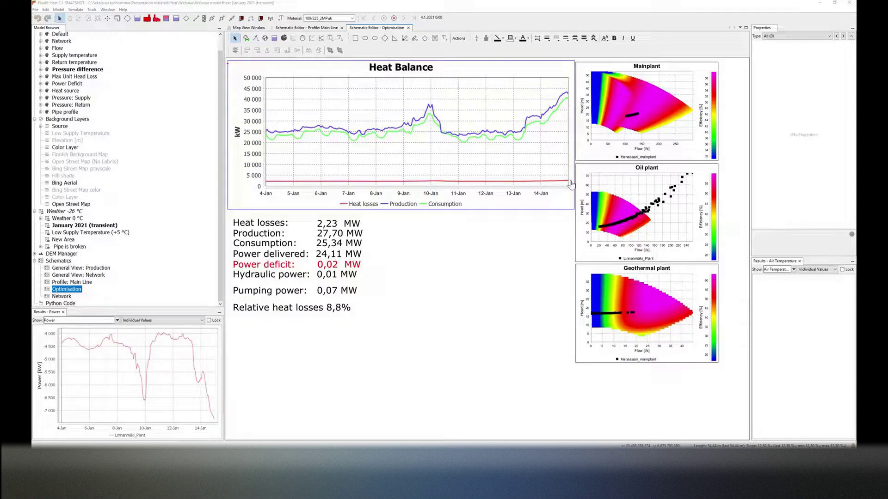
pyautogui.click(622, 97)
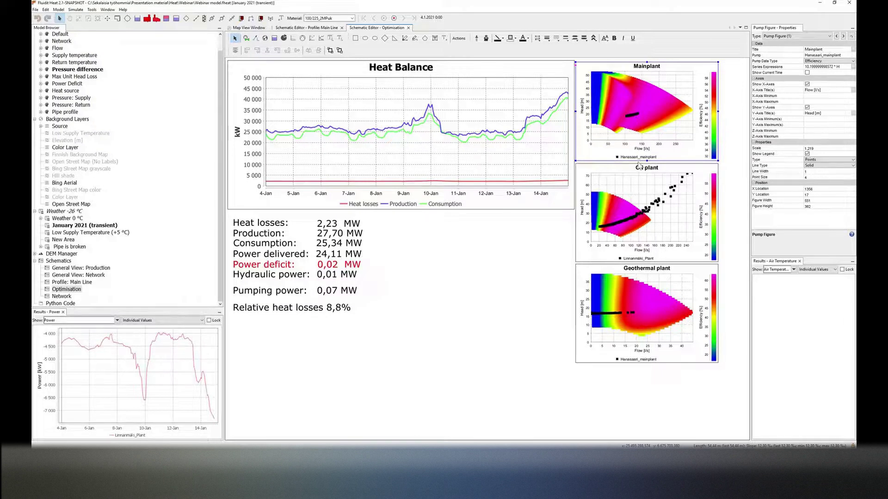
# - Inspect the Oil plant efficiency figure, then list Weather -26 °C's properties at a constant -26 °C
pyautogui.click(640, 192)
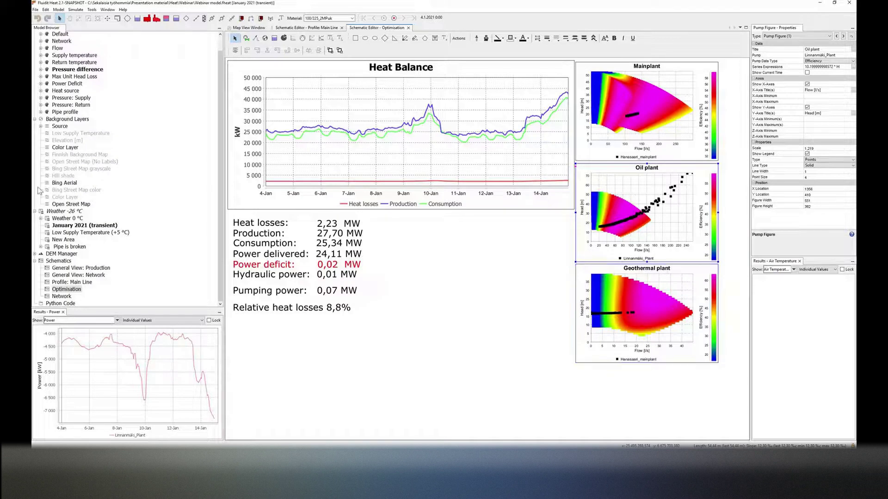
pyautogui.click(54, 211)
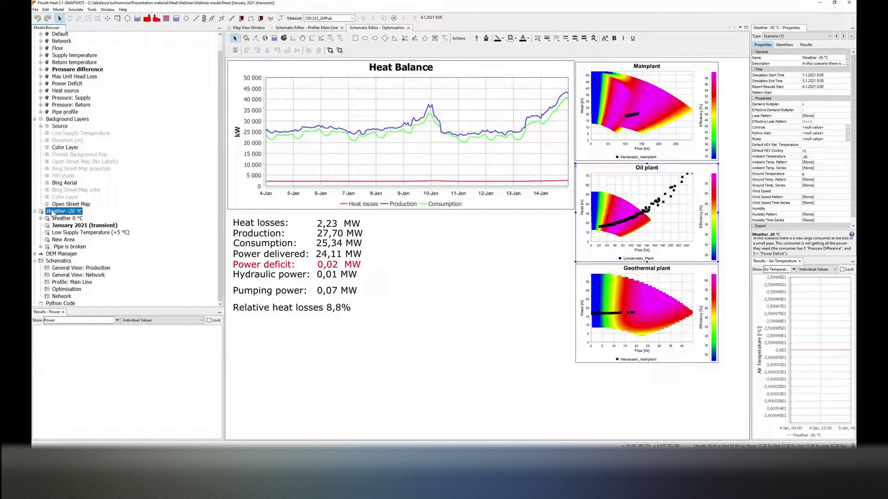
pyautogui.click(76, 220)
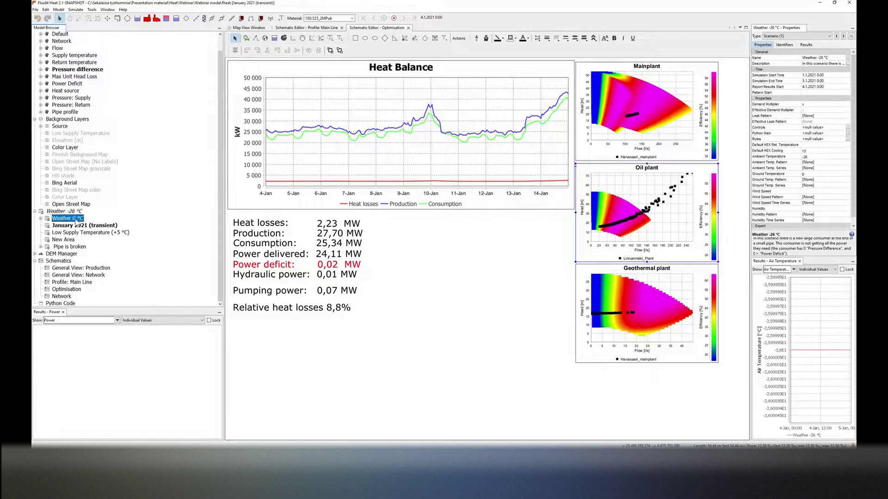
pyautogui.click(76, 212)
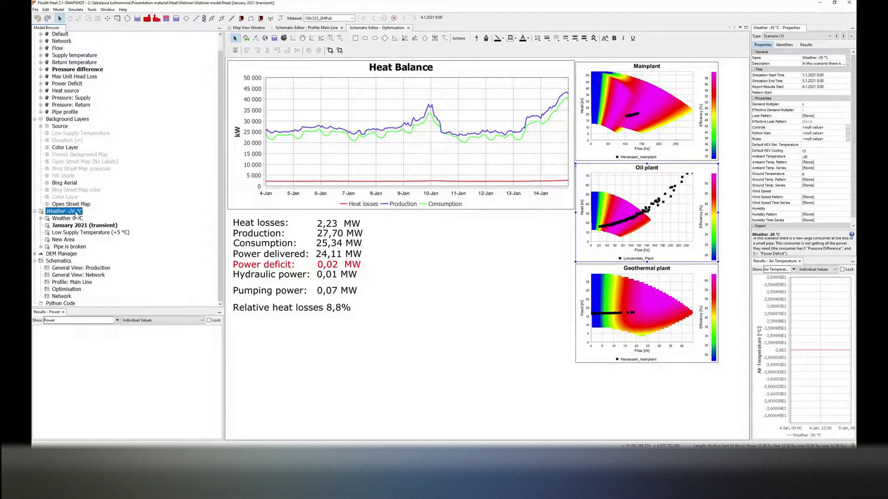
pyautogui.click(77, 219)
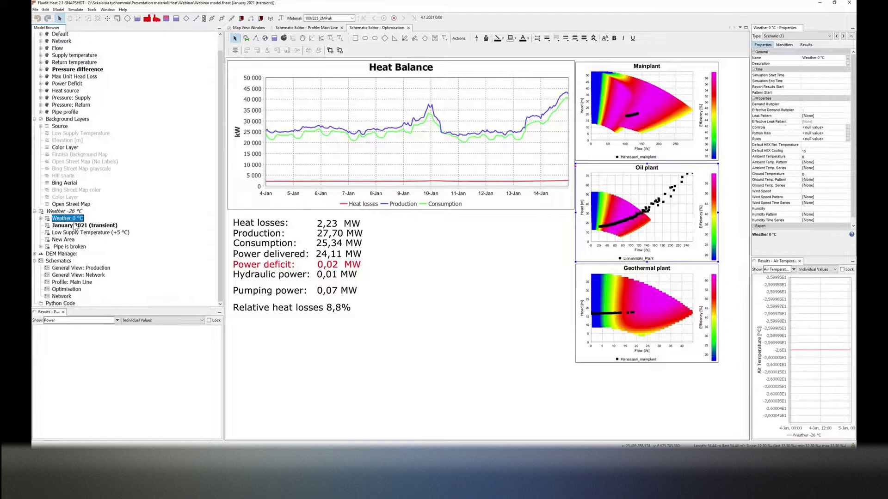
pyautogui.click(77, 227)
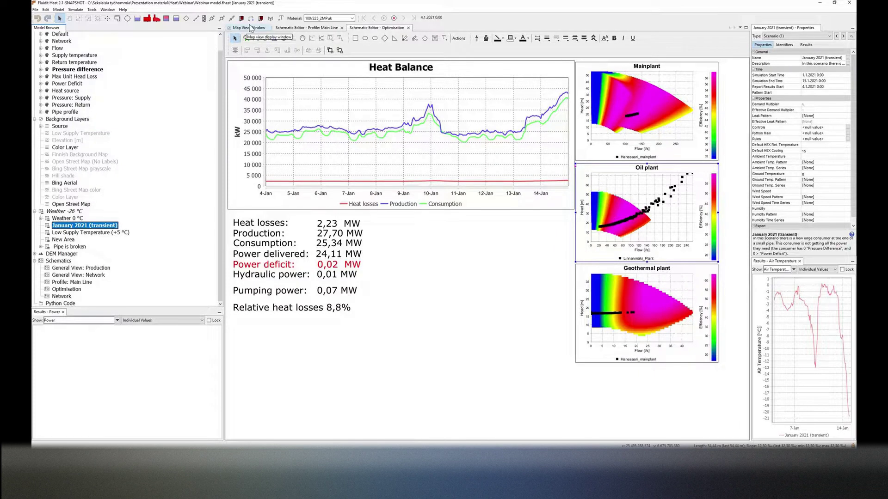
# - Return to the pressure-difference map and show the Pipe is broken scenario's properties
pyautogui.click(251, 29)
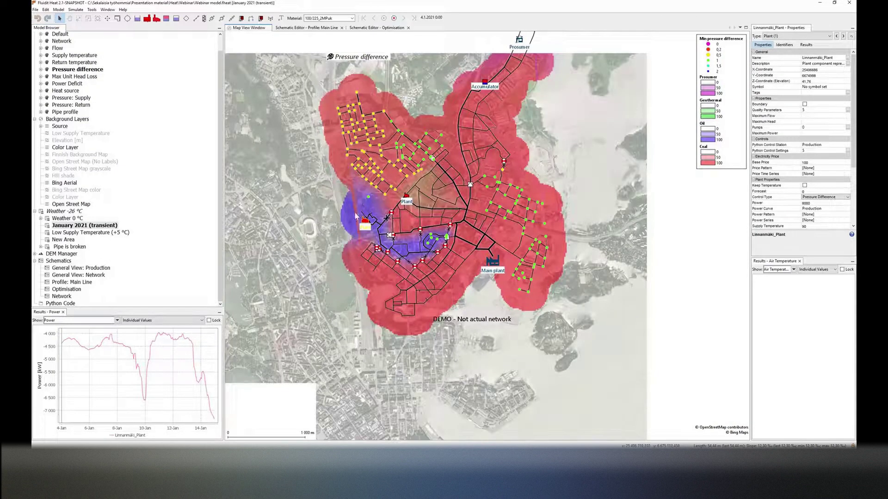
pyautogui.moveTo(447, 249); pyautogui.dragTo(437, 258)
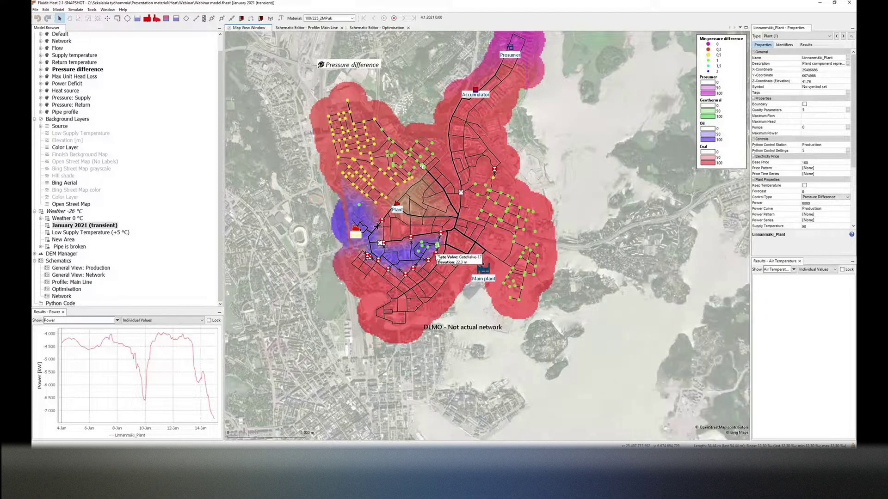
pyautogui.moveTo(439, 250)
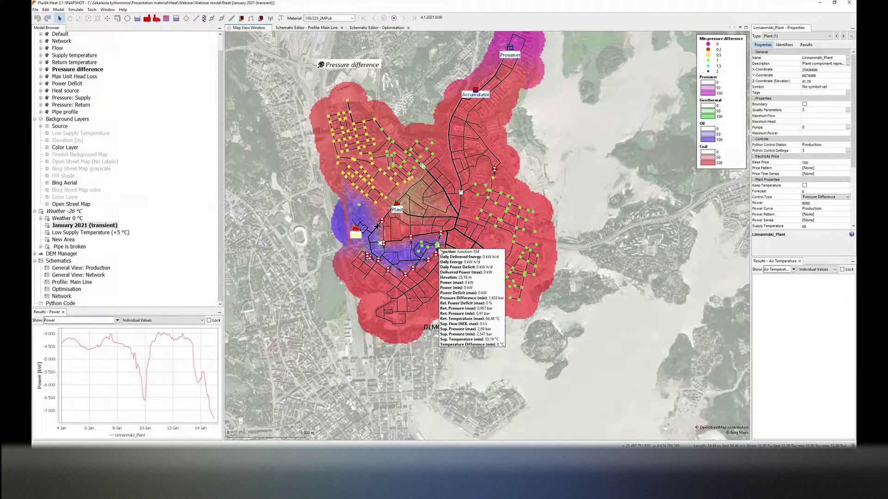
pyautogui.moveTo(560, 169); pyautogui.dragTo(561, 200)
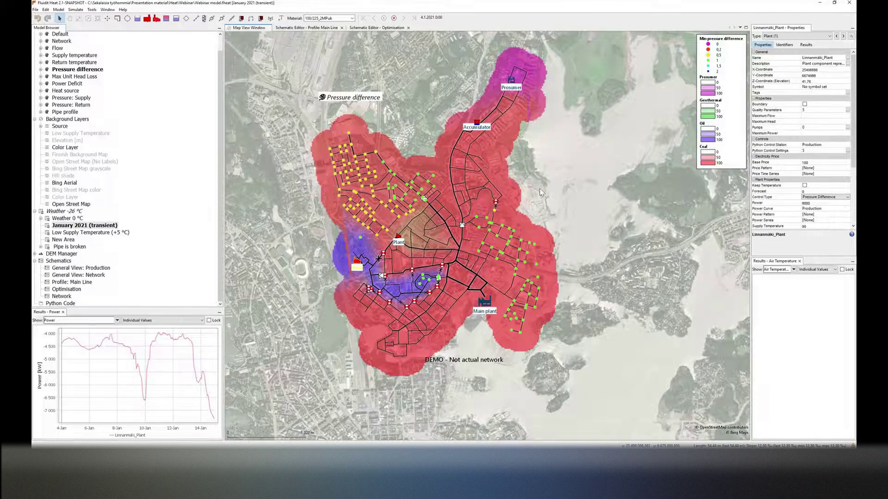
pyautogui.moveTo(440, 187); pyautogui.dragTo(459, 162)
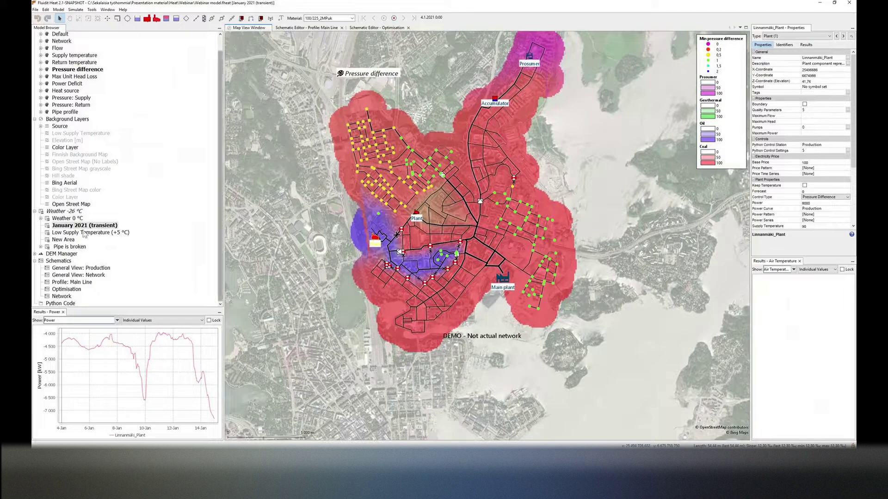
pyautogui.click(70, 247)
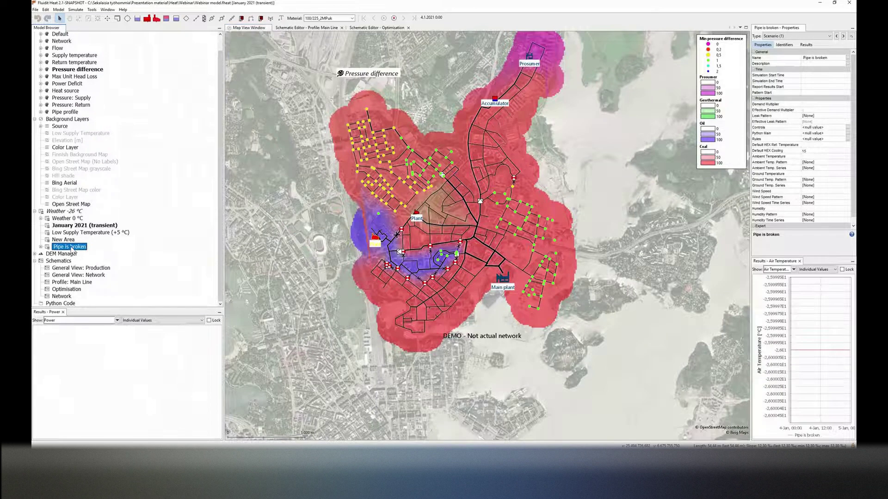
# - Make Pipe is broken the active scenario and move the map view up
pyautogui.click(69, 247)
pyautogui.doubleClick(155, 247)
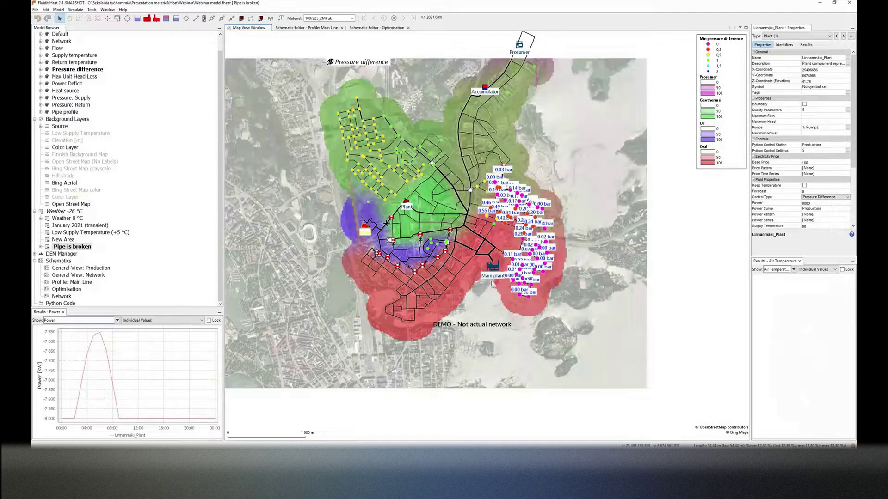
pyautogui.moveTo(512, 165); pyautogui.dragTo(510, 144)
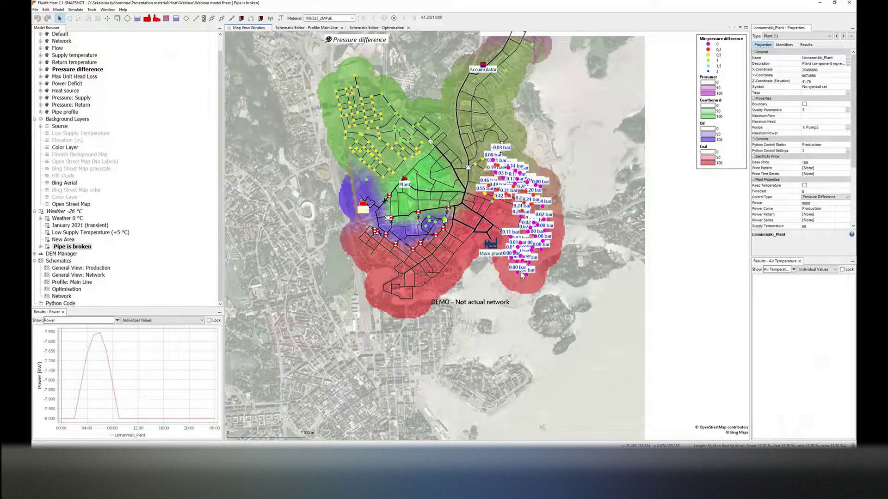
# - Zoom in around Main plant and add Junction-404 to the selection with the main plant
pyautogui.moveTo(522, 274)
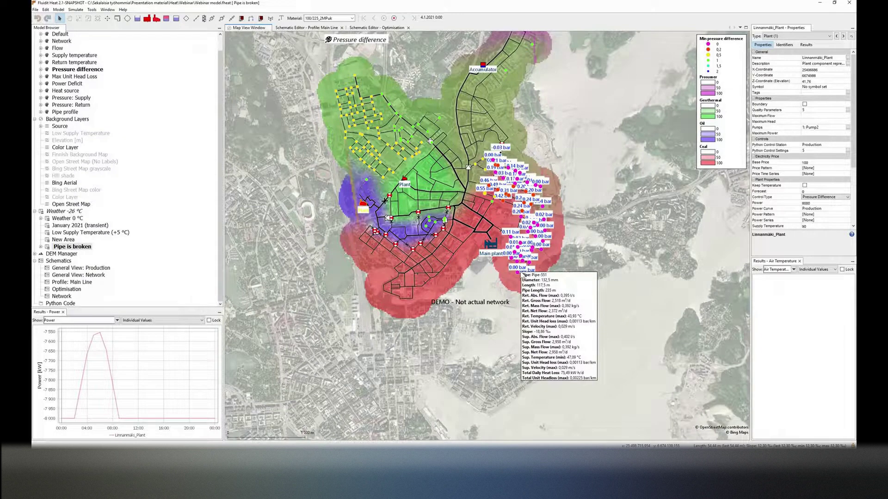
pyautogui.moveTo(528, 255); pyautogui.dragTo(510, 253)
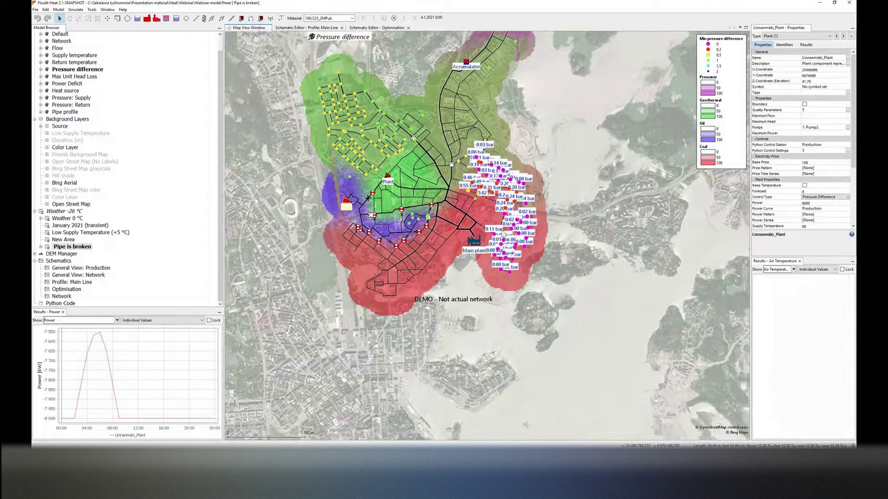
pyautogui.scroll(3, 490, 245)
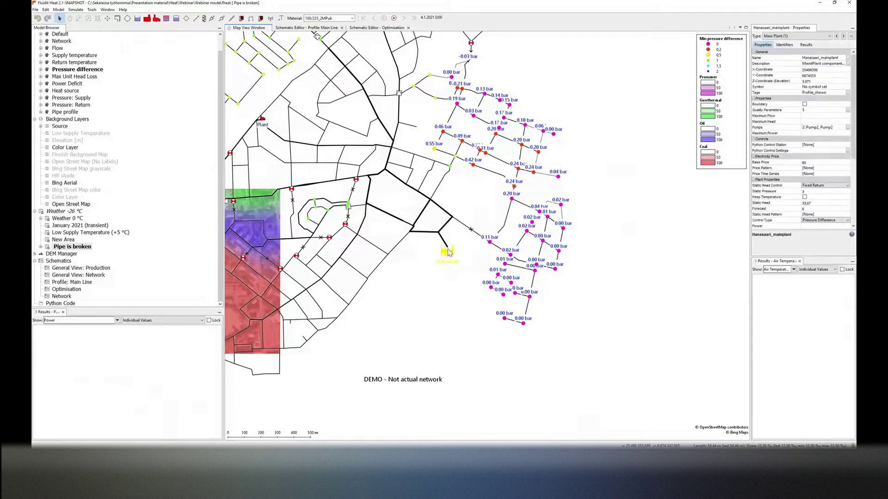
pyautogui.keyDown('ctrl'); pyautogui.click(504, 318); pyautogui.keyUp('ctrl')
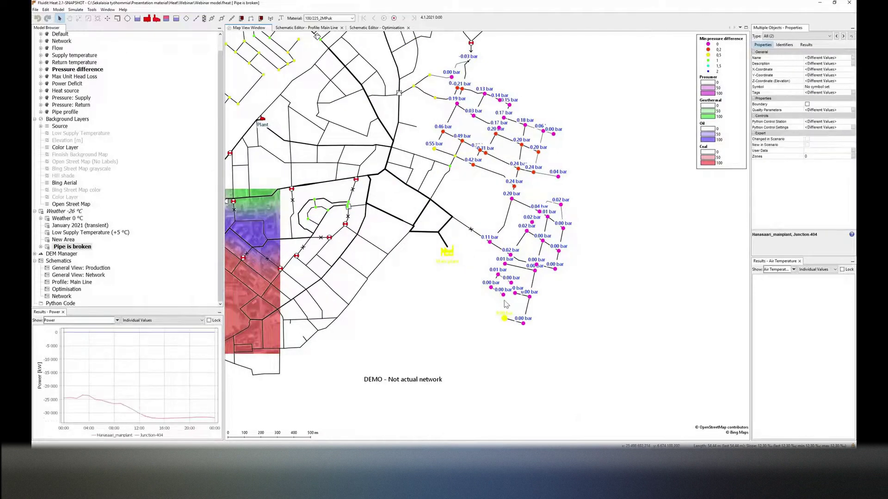
# - Open a Profile view of the selected path, dock it under the map, and resize both
pyautogui.click(108, 9)
pyautogui.click(134, 44)
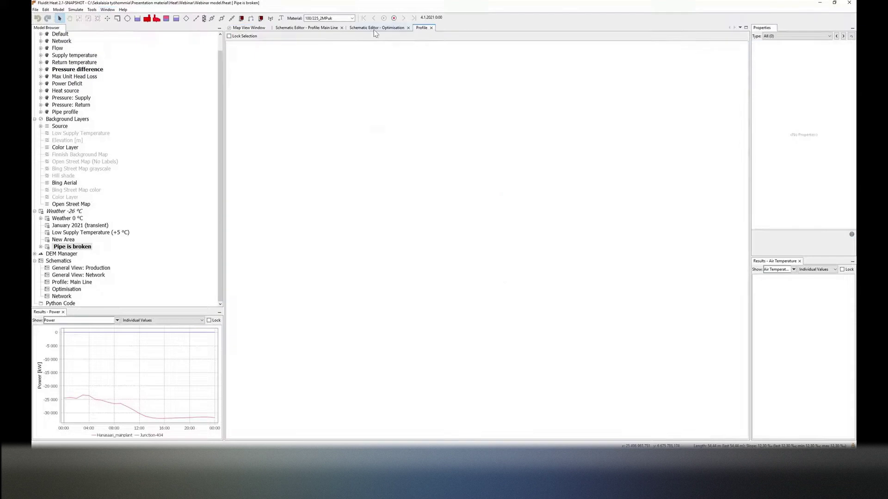
pyautogui.moveTo(426, 28); pyautogui.dragTo(390, 398)
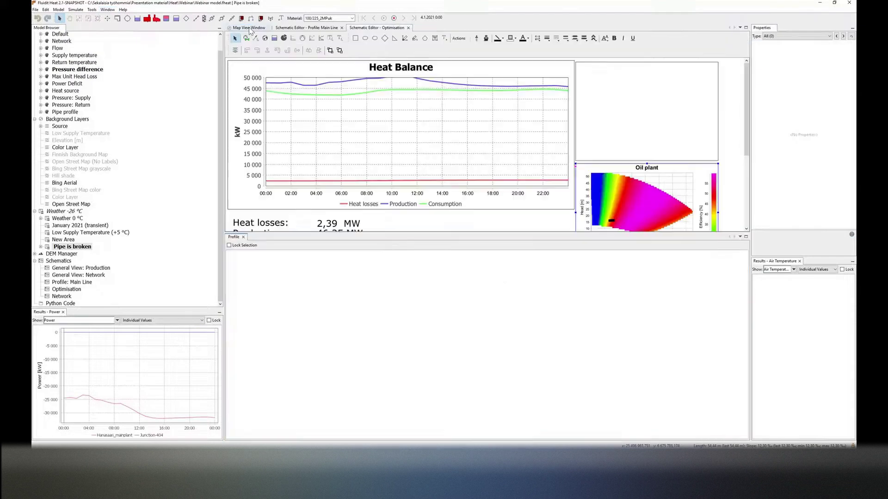
pyautogui.click(249, 28)
pyautogui.moveTo(440, 234); pyautogui.dragTo(455, 329)
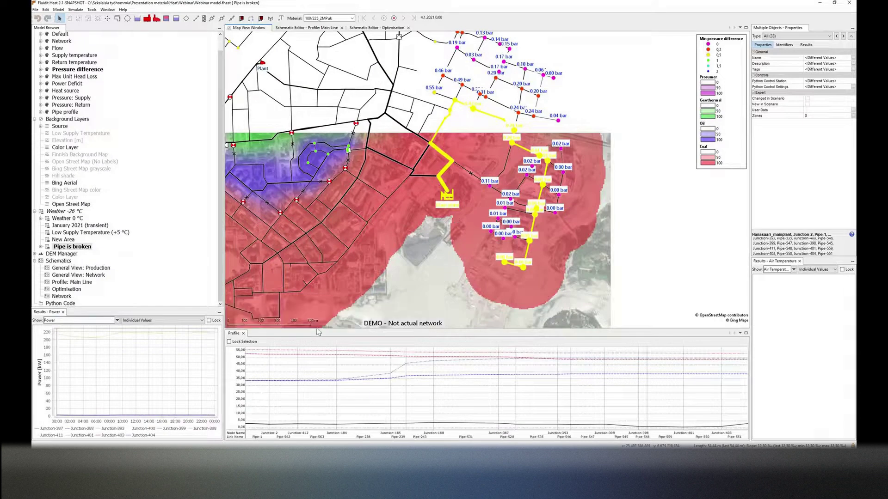
pyautogui.moveTo(318, 332); pyautogui.dragTo(386, 277)
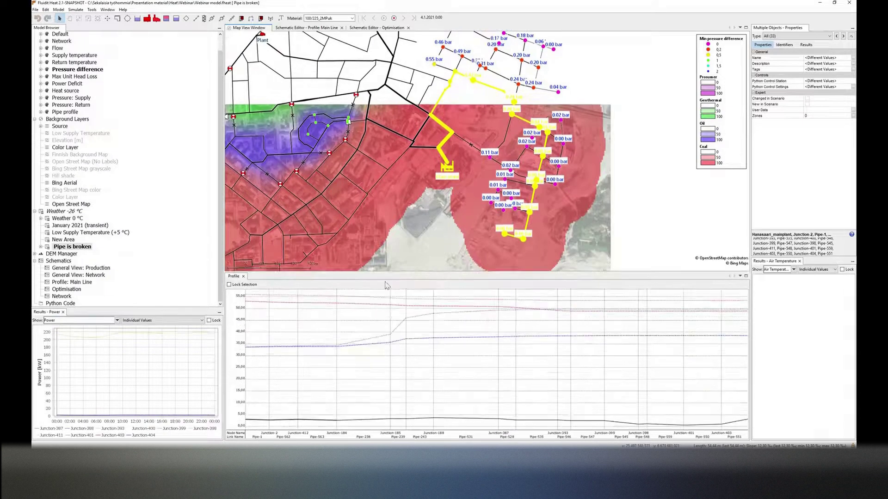
# - In the profile display settings, hide minimum/maximum head and grid lines and show current head
pyautogui.click(657, 313)
pyautogui.click(807, 119)
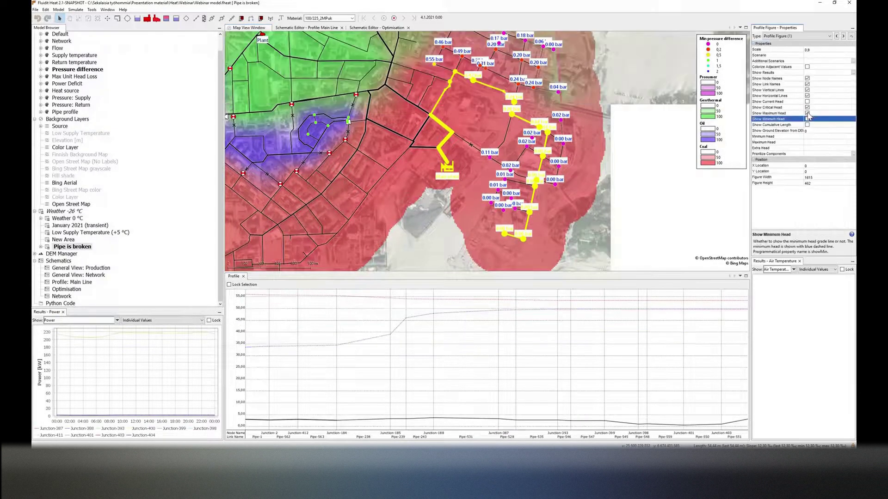
pyautogui.click(807, 114)
pyautogui.click(807, 95)
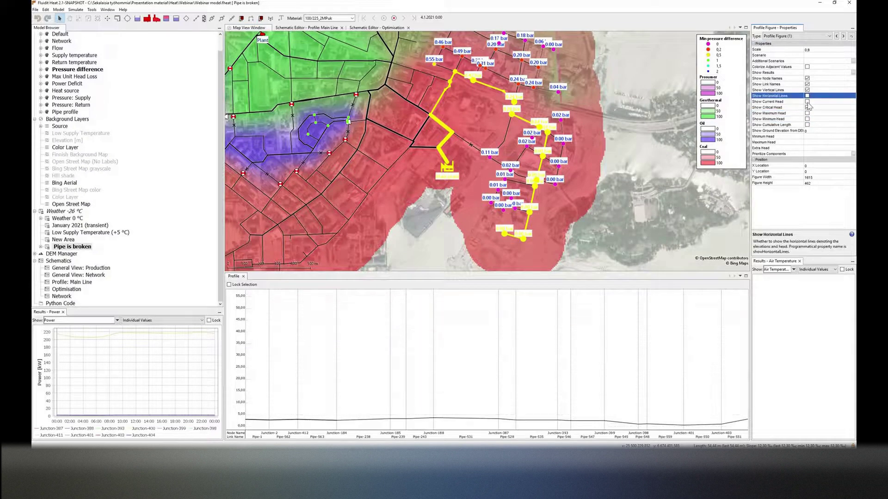
pyautogui.click(807, 101)
pyautogui.click(536, 308)
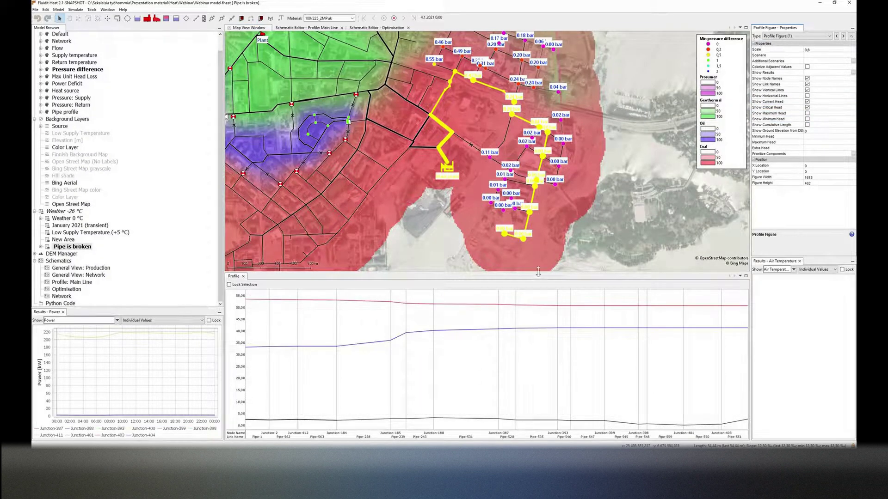
# - Advance results to 19:00 and switch the profile to minimum/maximum head lines without current head
pyautogui.moveTo(538, 280); pyautogui.dragTo(537, 293)
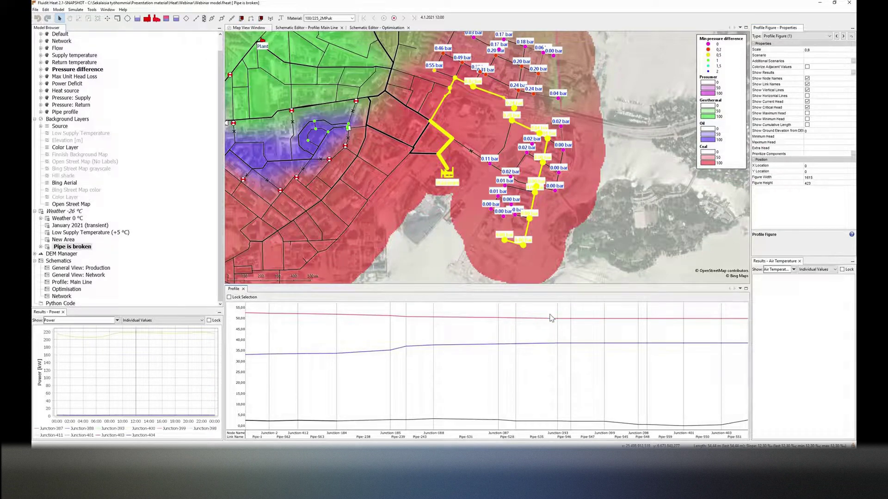
pyautogui.click(580, 350)
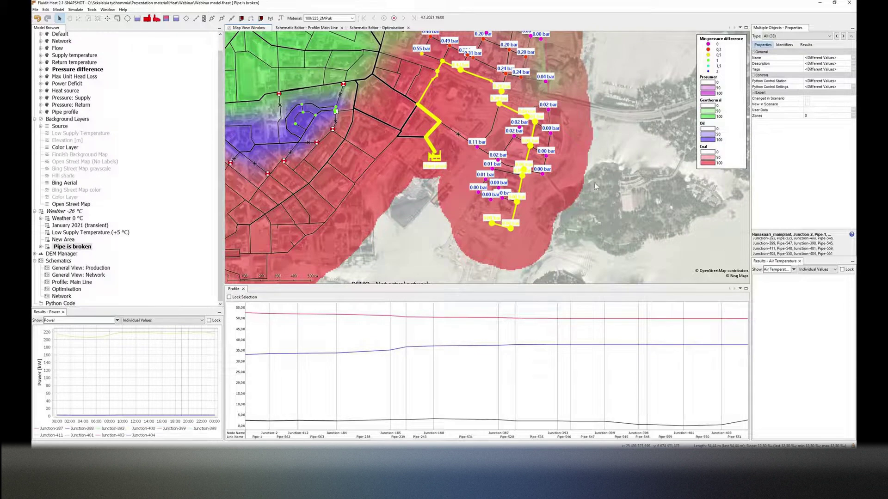
pyautogui.click(581, 331)
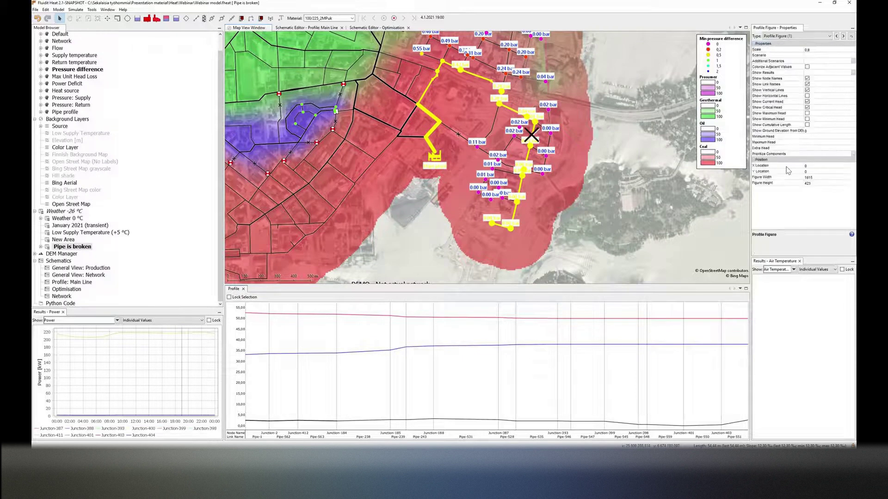
pyautogui.click(807, 119)
pyautogui.click(807, 113)
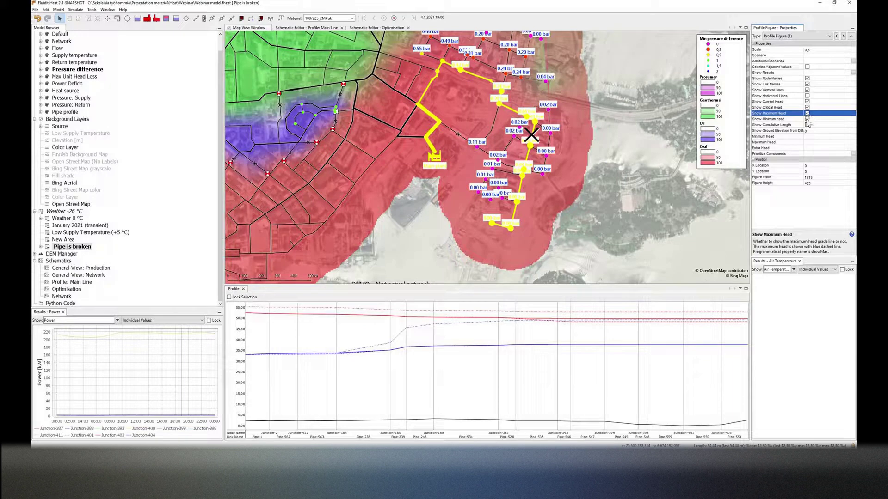
pyautogui.click(807, 101)
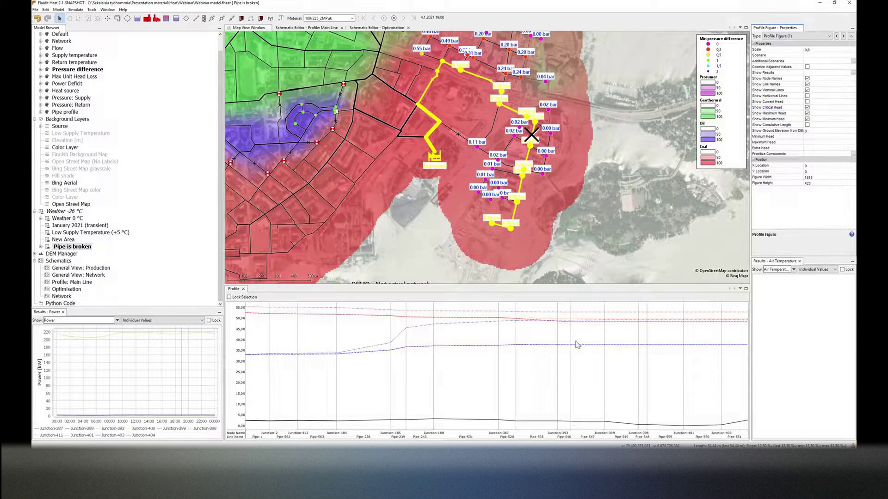
# - Expand Pipe is broken to reveal its Fix scenario and chart the main plant's power
pyautogui.click(48, 248)
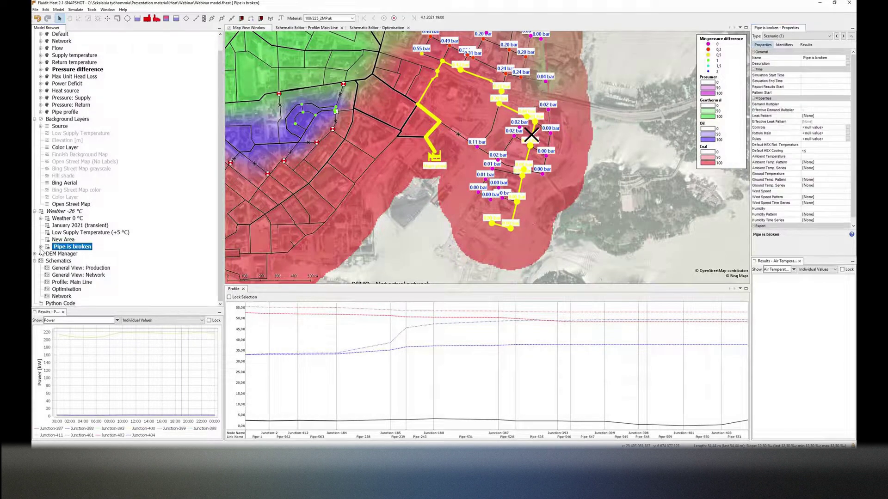
pyautogui.click(41, 247)
pyautogui.click(61, 254)
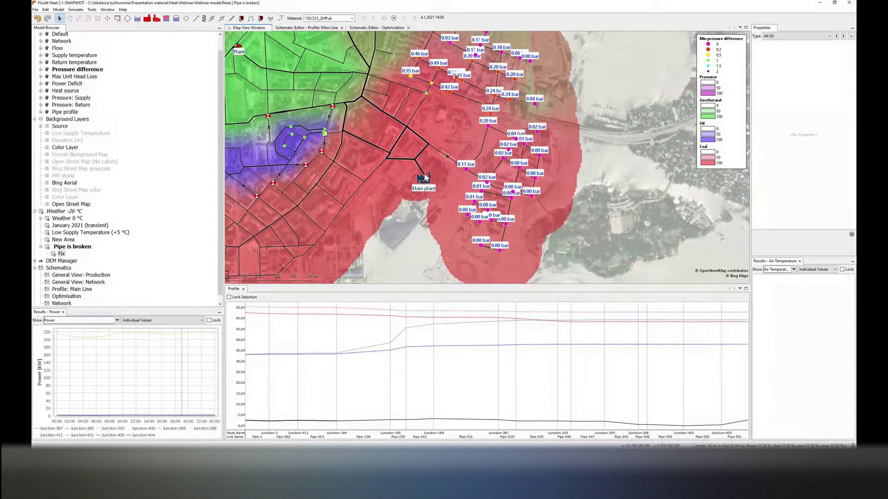
pyautogui.click(424, 182)
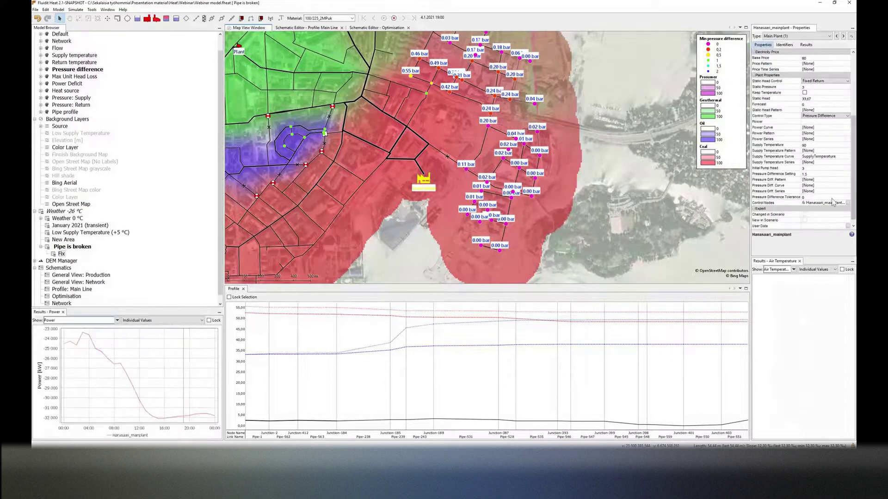
# - Zoom the map out and pan it to frame the network, then pick the Fix scenario
pyautogui.moveTo(493, 202); pyautogui.dragTo(548, 206)
pyautogui.scroll(-2, 549, 206)
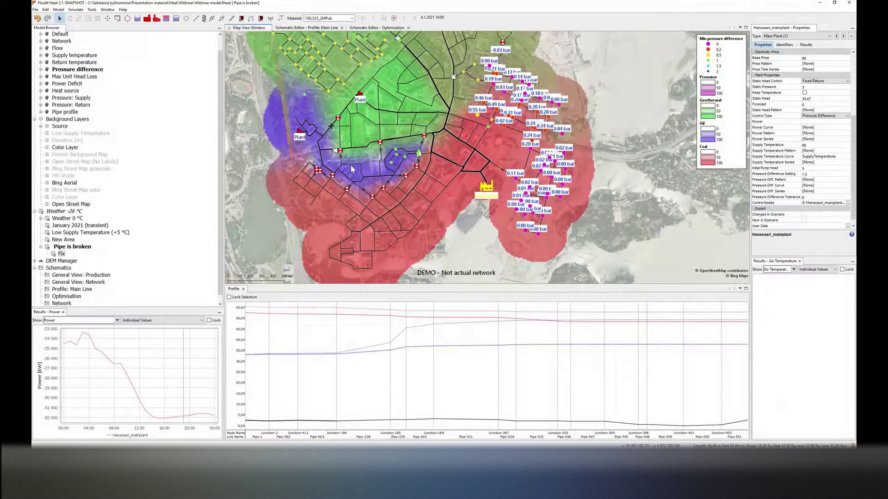
pyautogui.moveTo(353, 170)
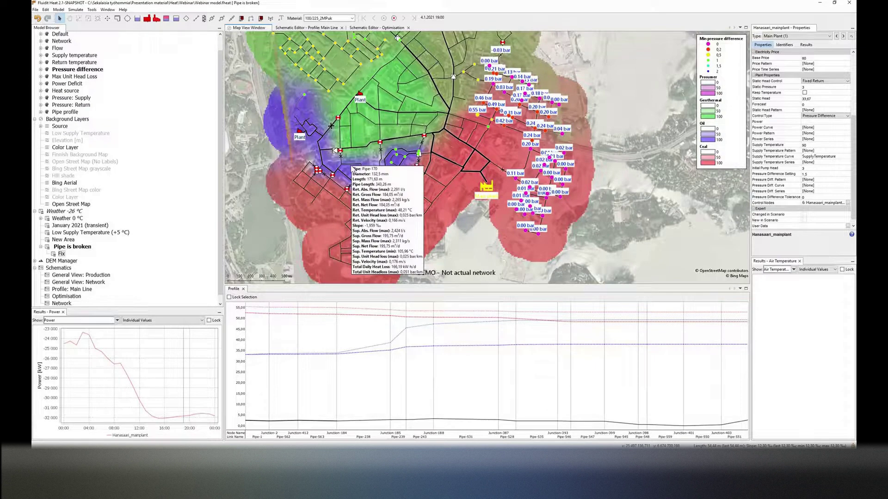
pyautogui.moveTo(328, 251); pyautogui.dragTo(329, 255)
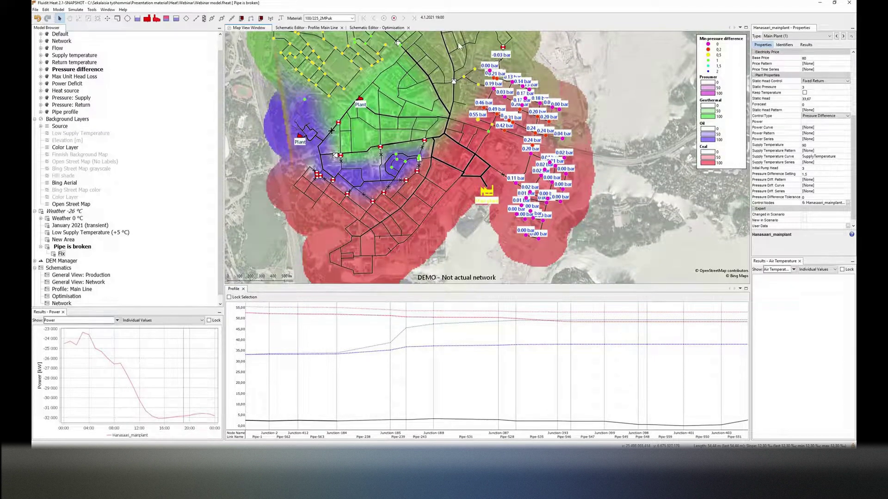
pyautogui.moveTo(368, 104); pyautogui.dragTo(368, 112)
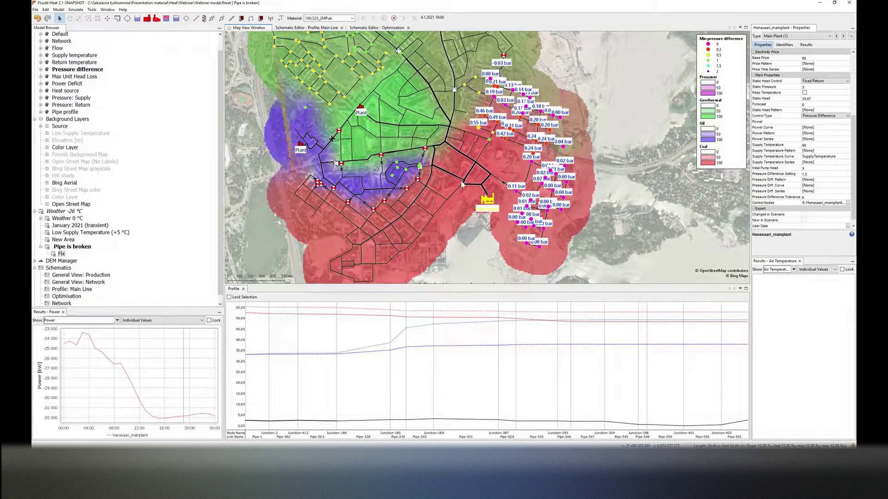
pyautogui.moveTo(480, 199); pyautogui.dragTo(472, 182)
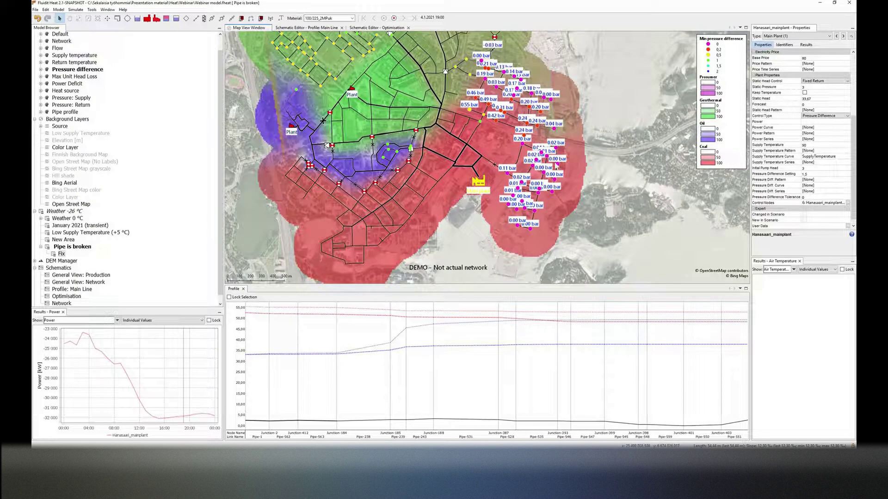
pyautogui.moveTo(530, 226); pyautogui.dragTo(527, 220)
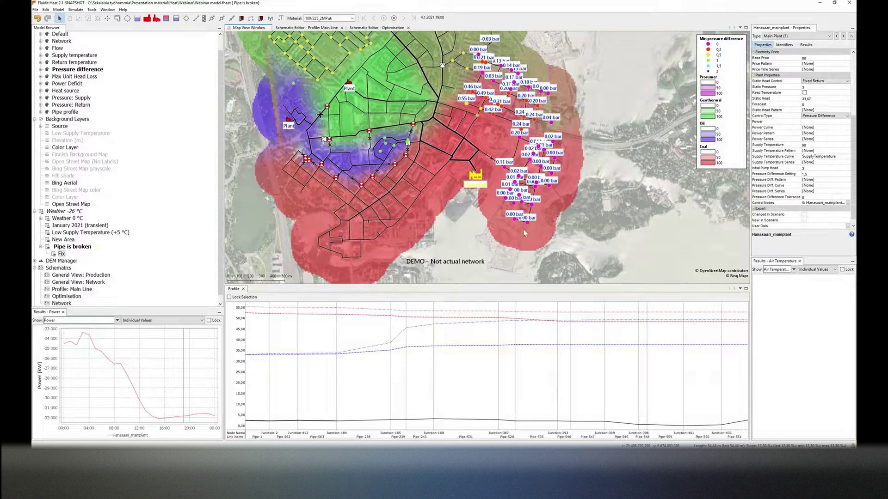
pyautogui.click(61, 254)
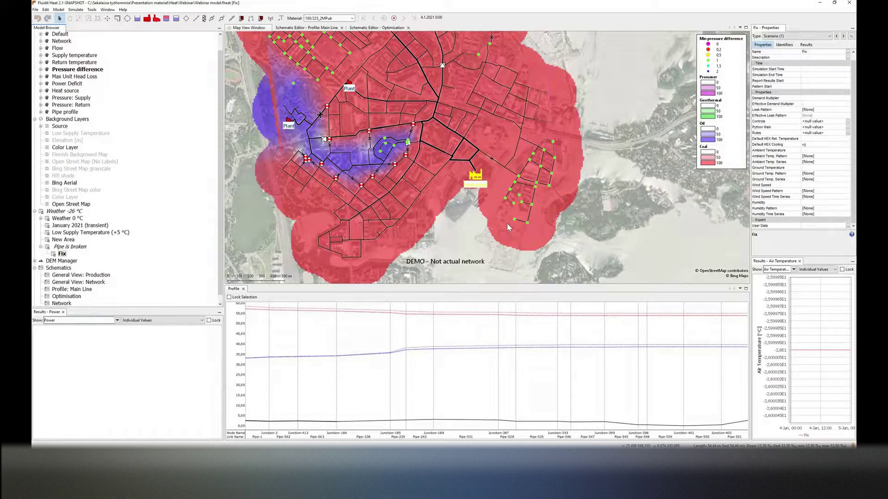
# - Clear the map selection, inspect pipe and junction results, then make Weather -26 °C active
pyautogui.click(498, 185)
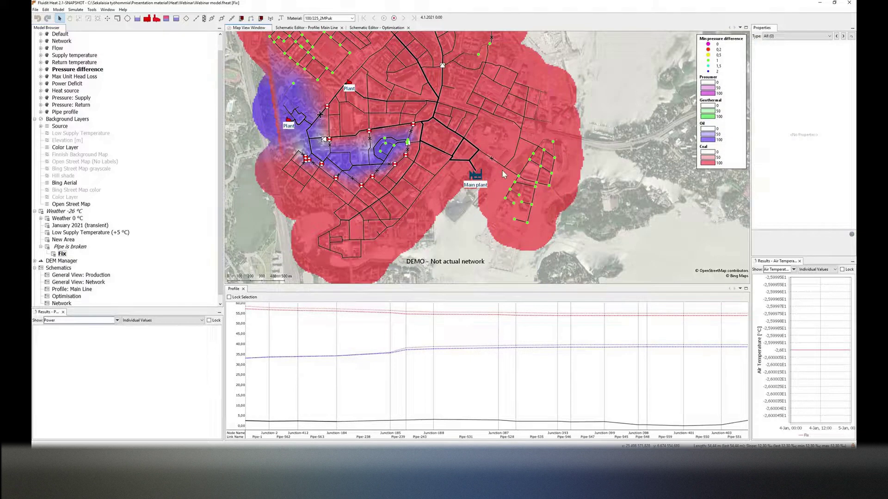
pyautogui.moveTo(504, 174); pyautogui.dragTo(494, 190)
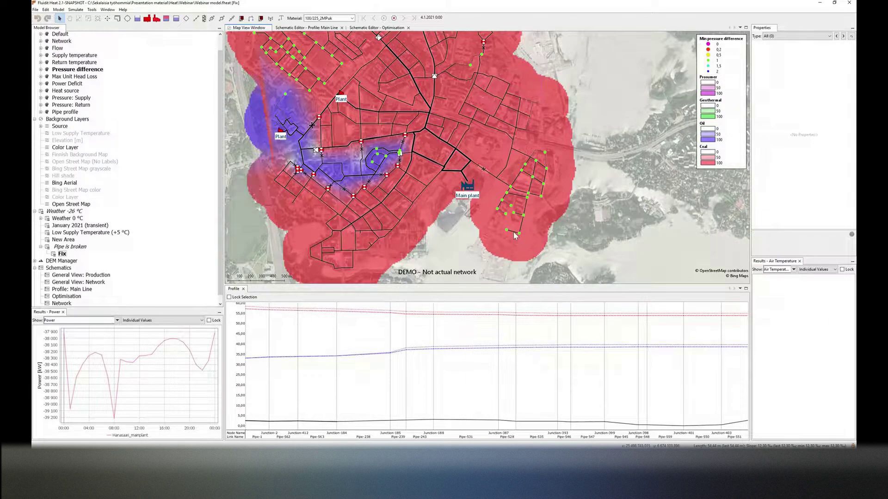
pyautogui.moveTo(511, 236)
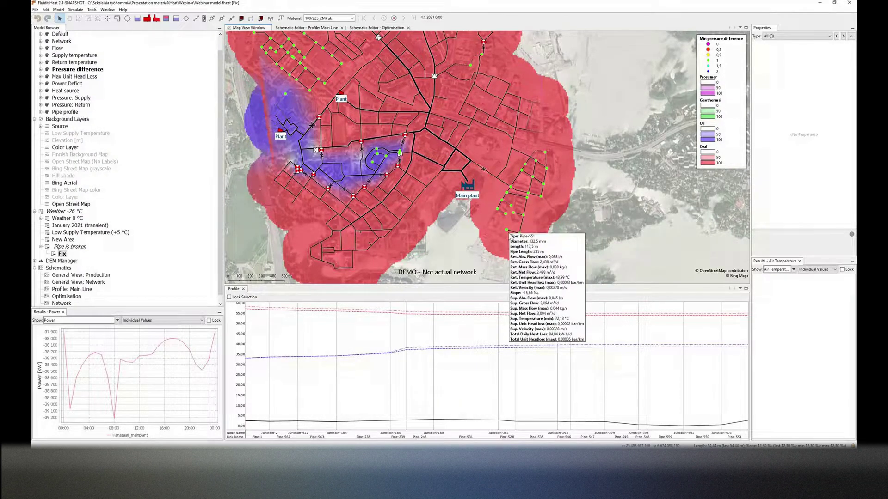
pyautogui.moveTo(514, 215)
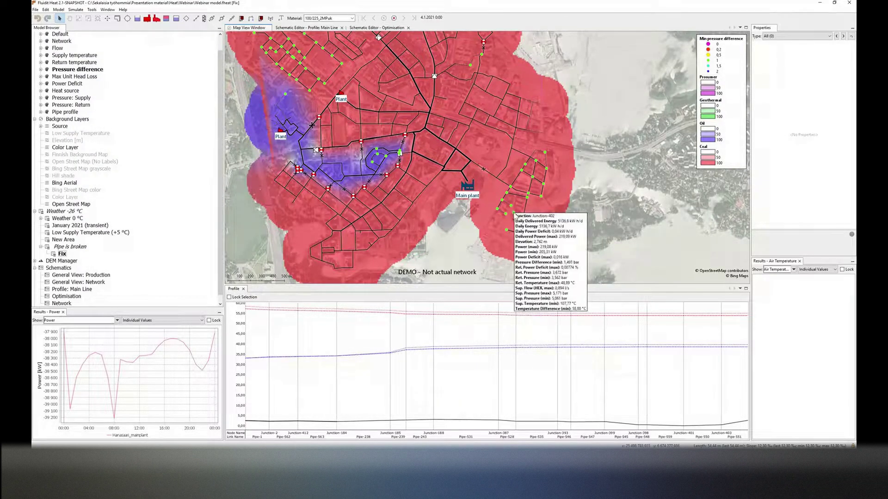
pyautogui.doubleClick(69, 213)
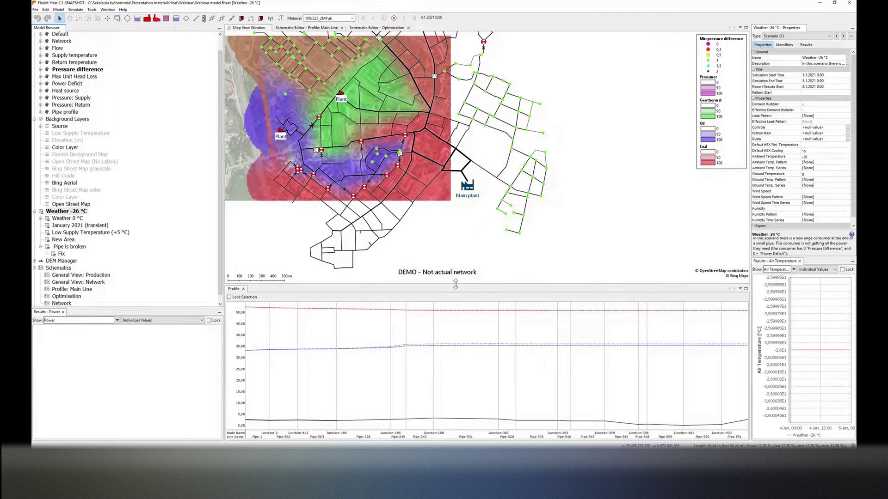
# - Enlarge the map above the profile, clear the selection, and zoom out to centre the whole network
pyautogui.moveTo(455, 284); pyautogui.dragTo(456, 318)
pyautogui.click(483, 226)
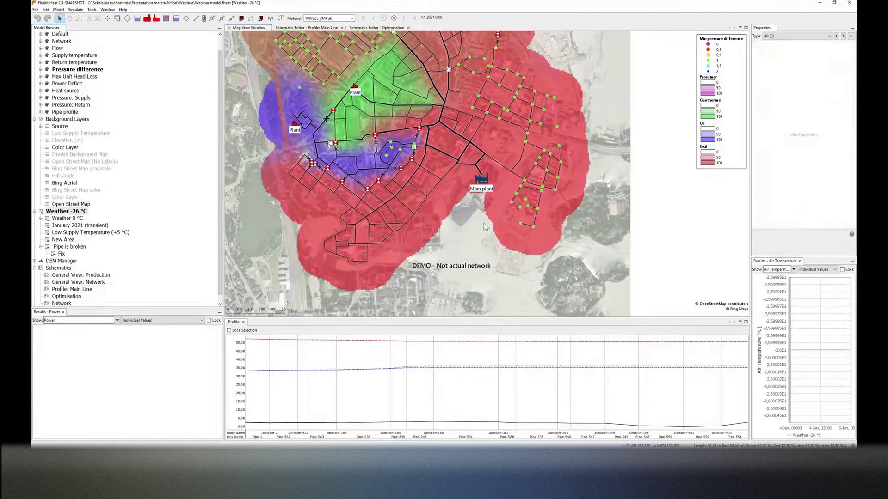
pyautogui.scroll(-1, 483, 226)
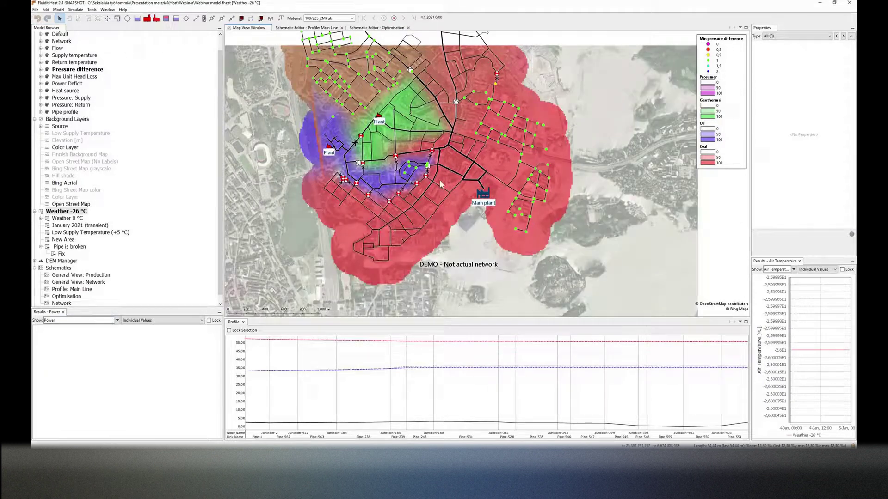
pyautogui.moveTo(440, 185); pyautogui.dragTo(451, 206)
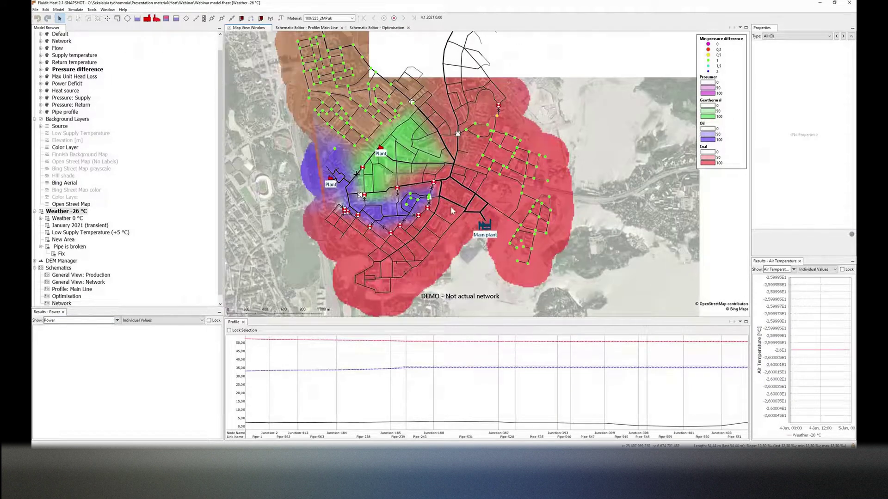